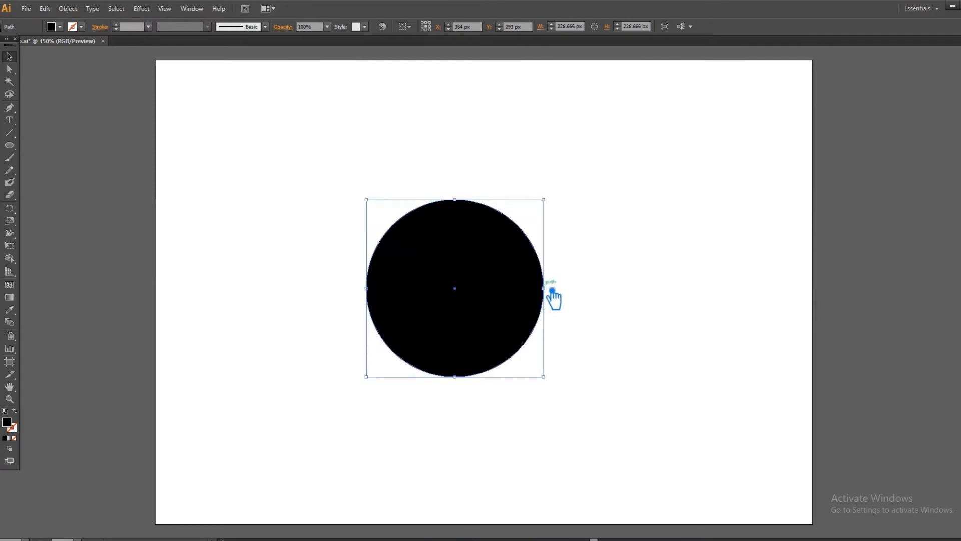
- Narrow the front copy of the circle to 188 px wide, keeping its left edge aligned with the original circle
drag(553, 292, 524, 297)
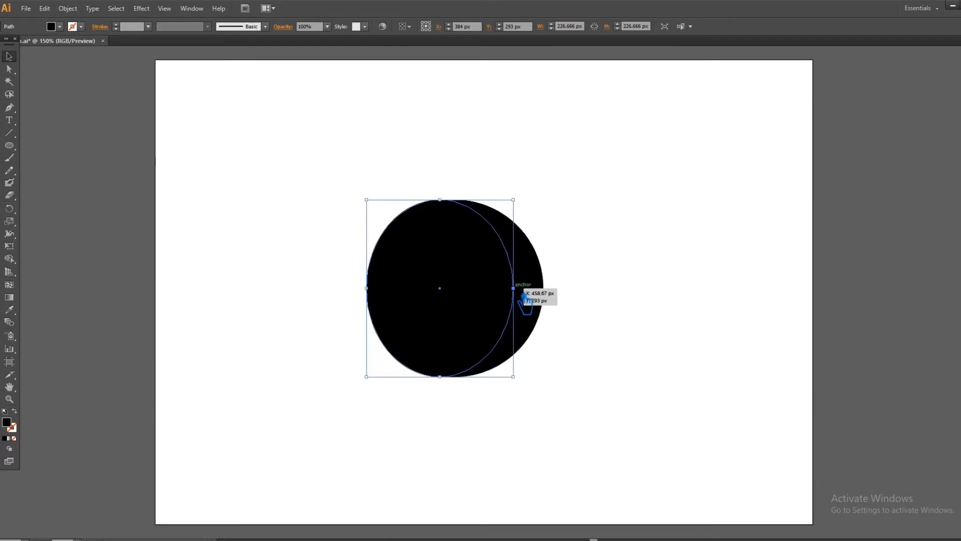
click(11, 57)
click(120, 132)
click(397, 311)
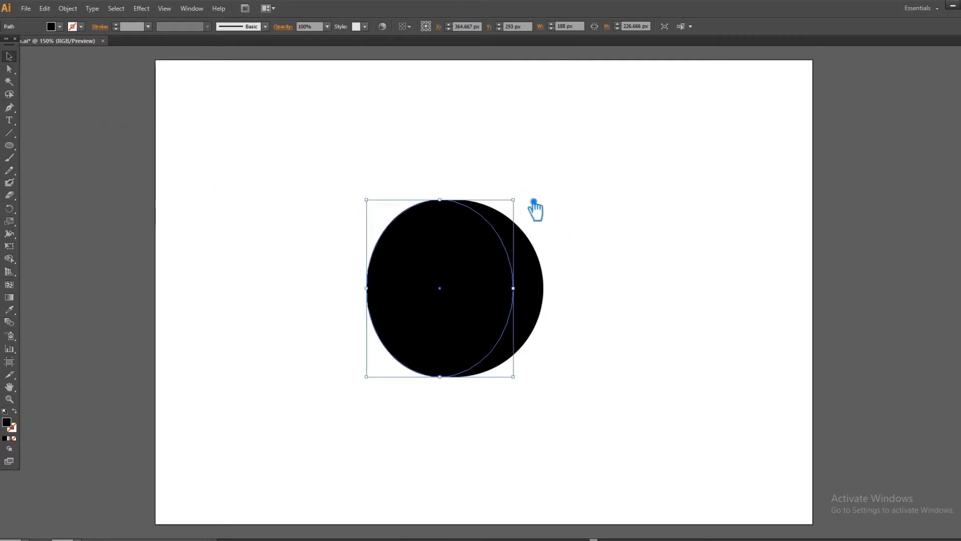
- Add a copy of the narrow ellipse rotated 90 degrees, and center all three shapes horizontally and vertically on each other
drag(521, 201, 337, 197)
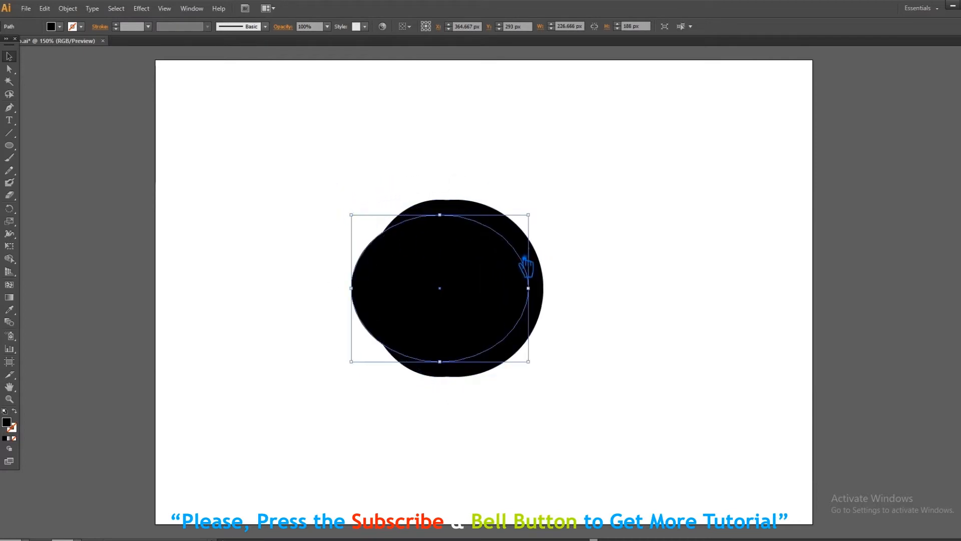
drag(487, 265, 505, 251)
drag(601, 401, 370, 155)
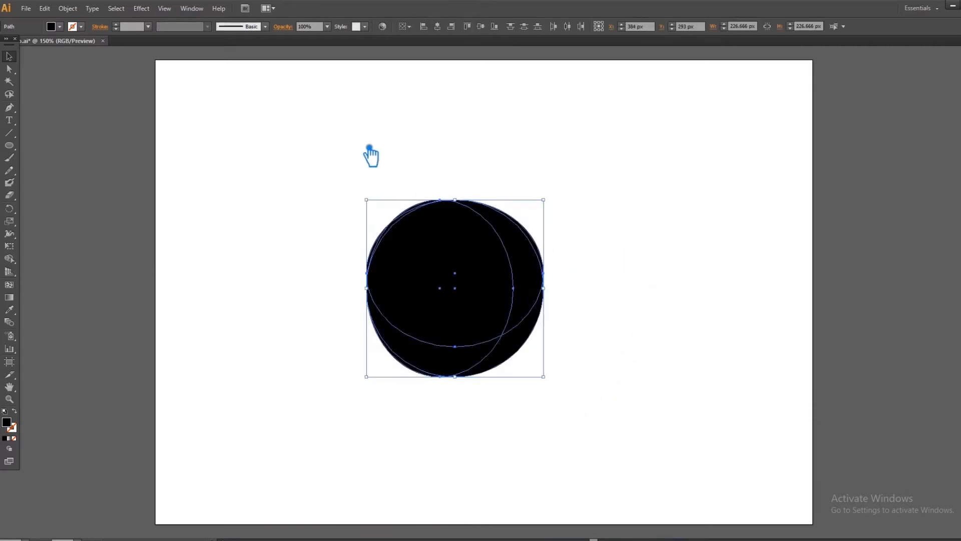
click(437, 26)
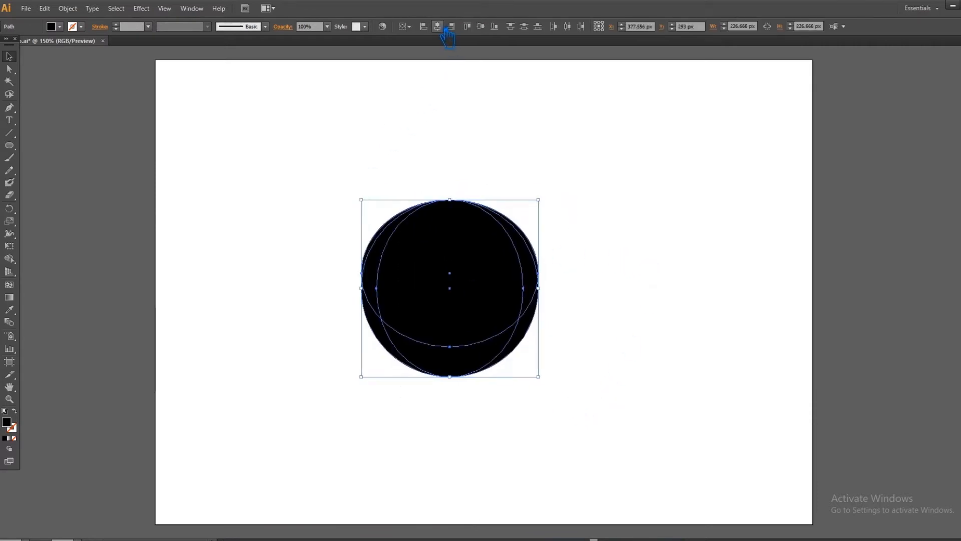
click(480, 26)
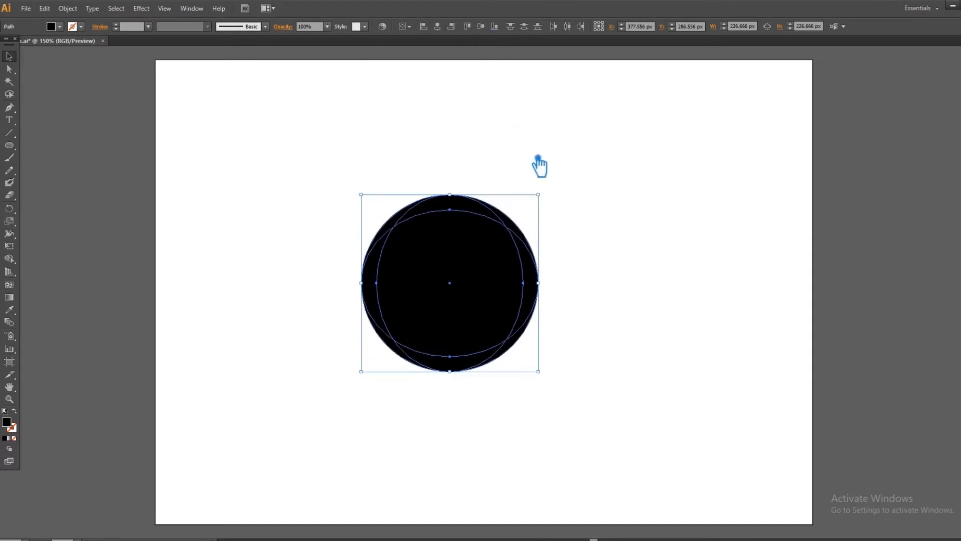
click(598, 296)
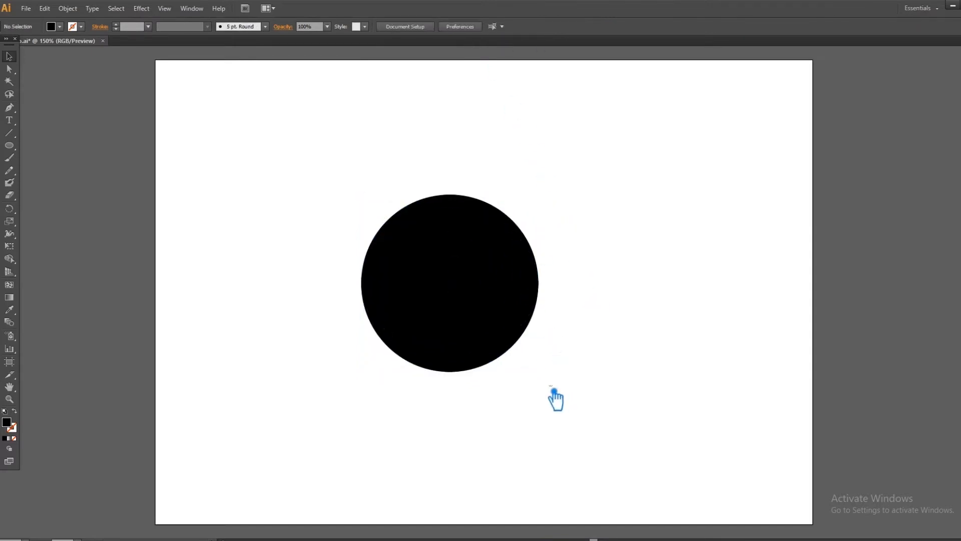
drag(552, 395, 382, 161)
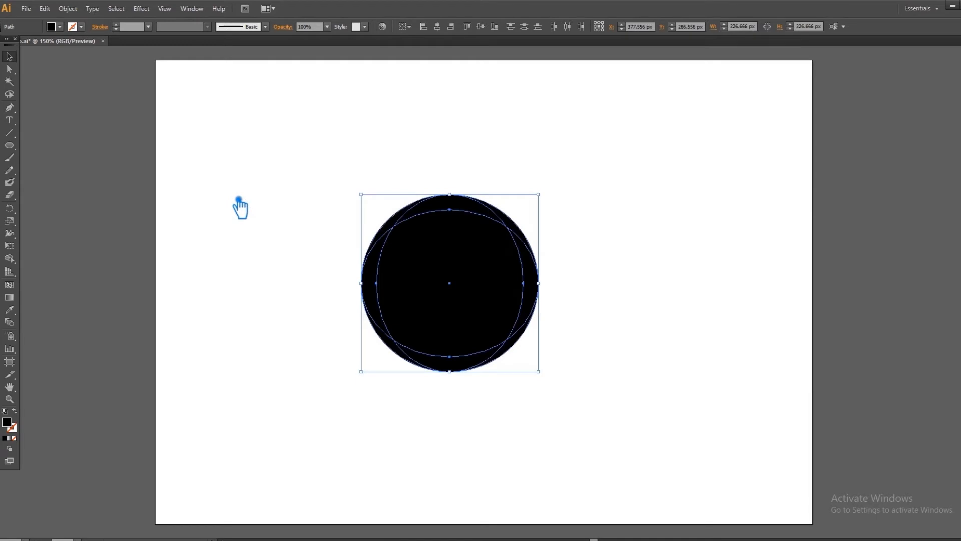
key(ctrl+shift+b)
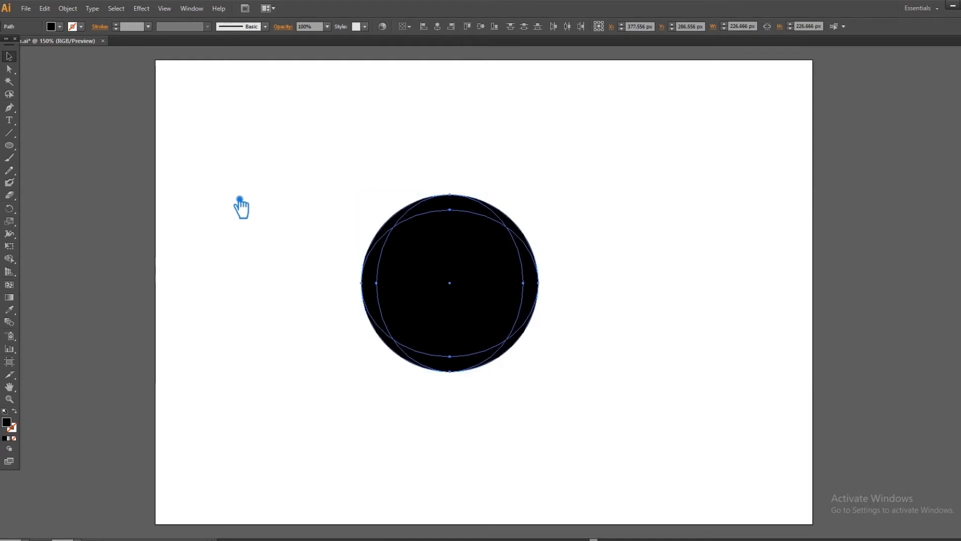
key(ctrl+shift+b)
click(605, 268)
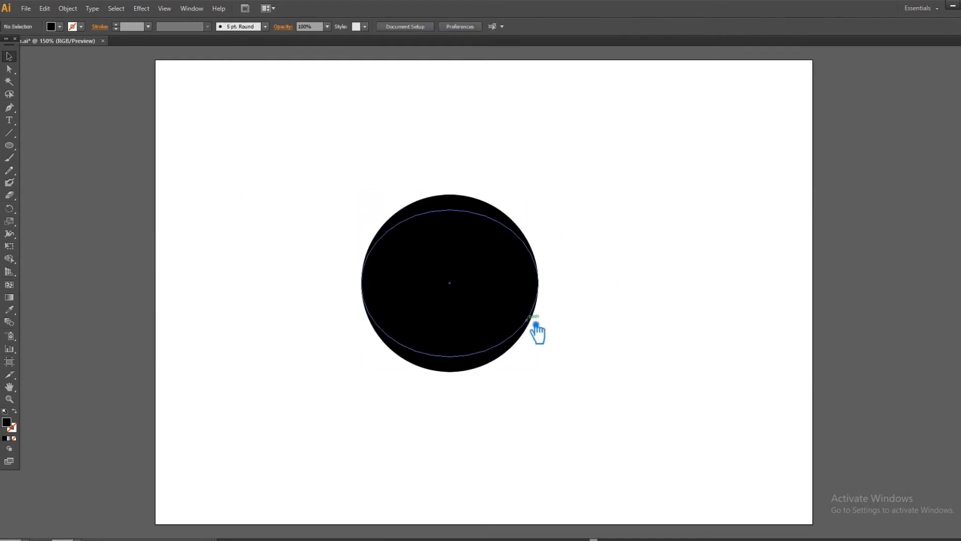
- Move the horizontal ellipse down until its bottom edge meets the bottom of the circle
drag(535, 325, 536, 340)
click(614, 279)
drag(557, 395, 347, 155)
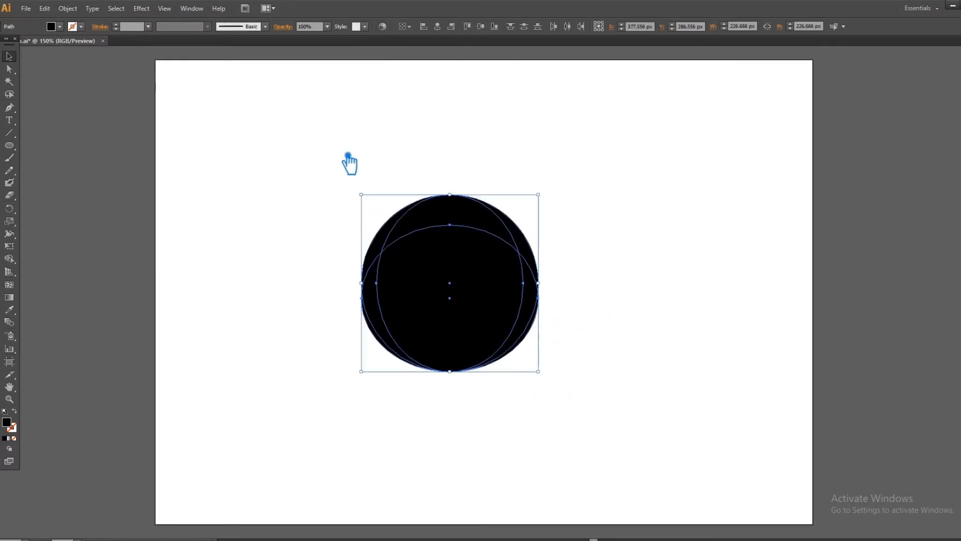
click(671, 265)
- Move the vertical ellipse right until its right edge meets the right side of the circle
click(404, 237)
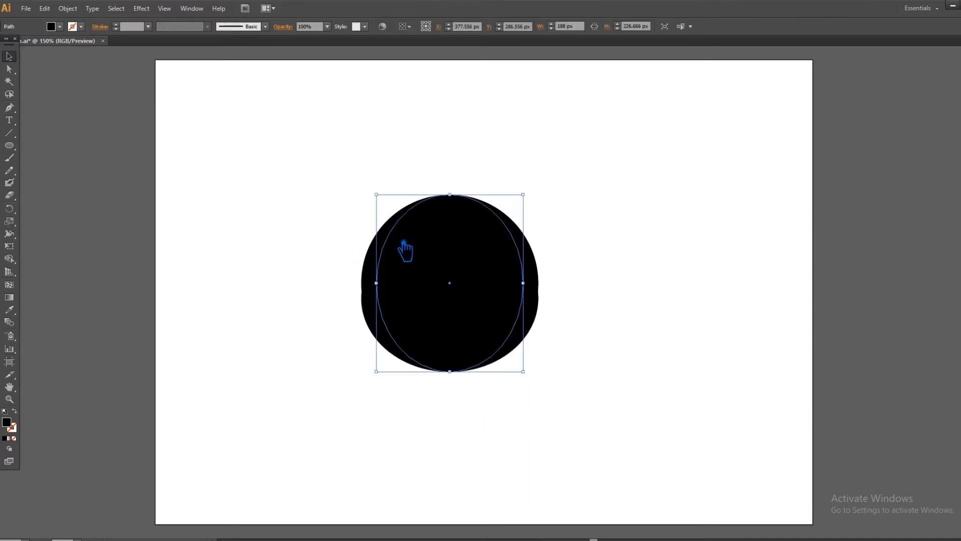
click(659, 297)
drag(472, 211, 489, 217)
click(645, 348)
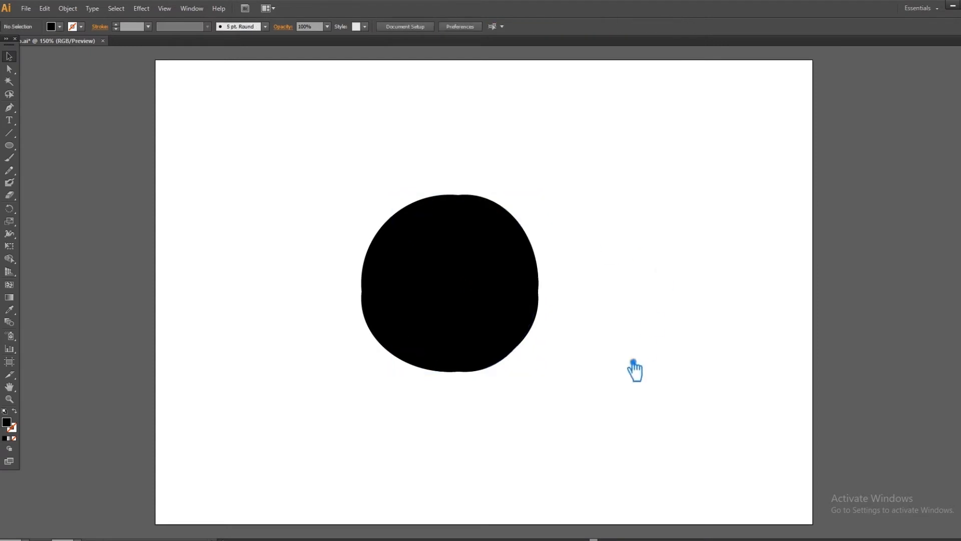
drag(566, 393, 241, 125)
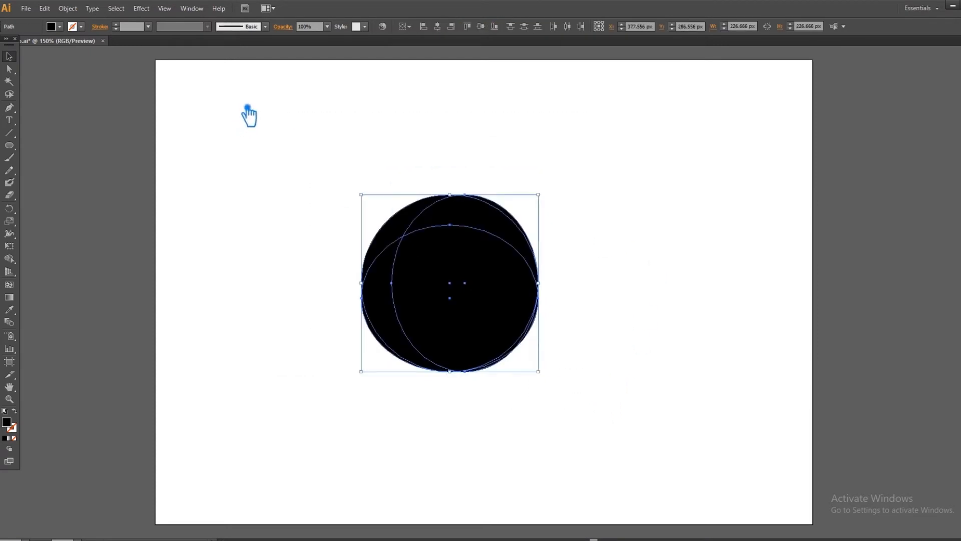
click(672, 234)
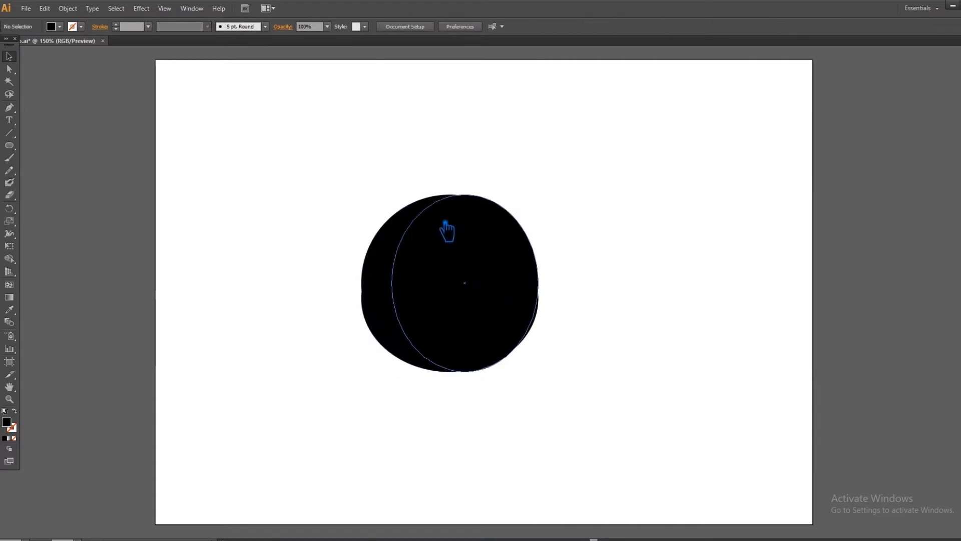
- Duplicate the vertical ellipse about 19 px to the left so the copy sits on the circle's center
click(447, 216)
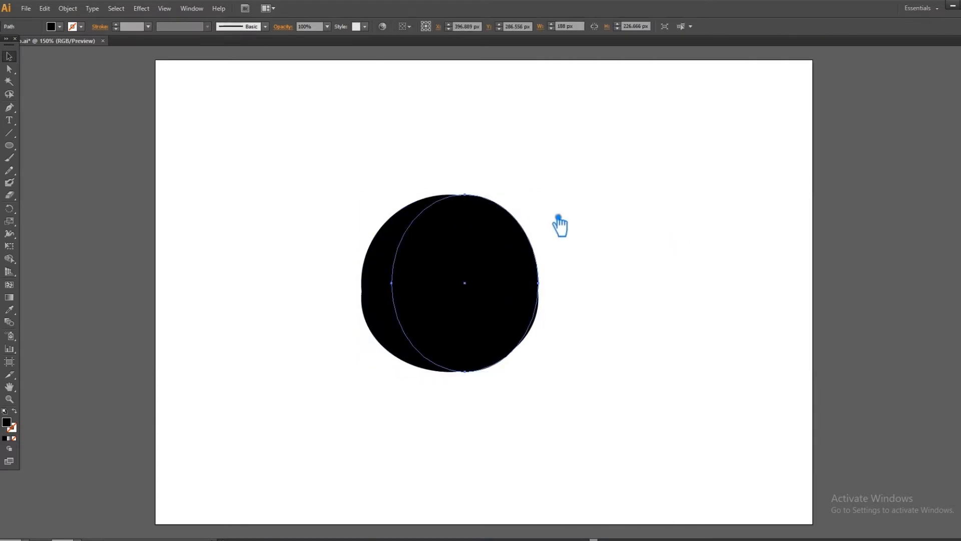
click(665, 255)
drag(501, 224, 486, 224)
drag(551, 477, 350, 148)
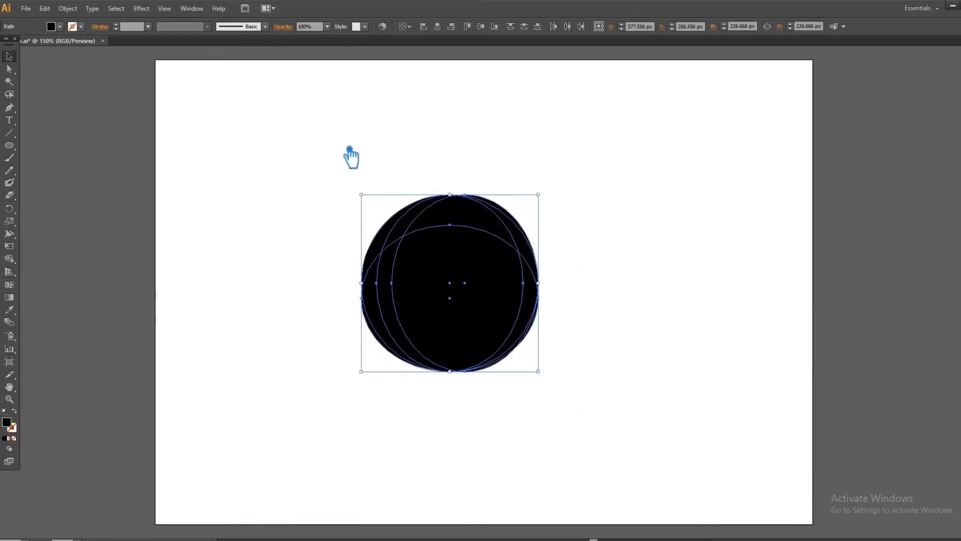
click(668, 198)
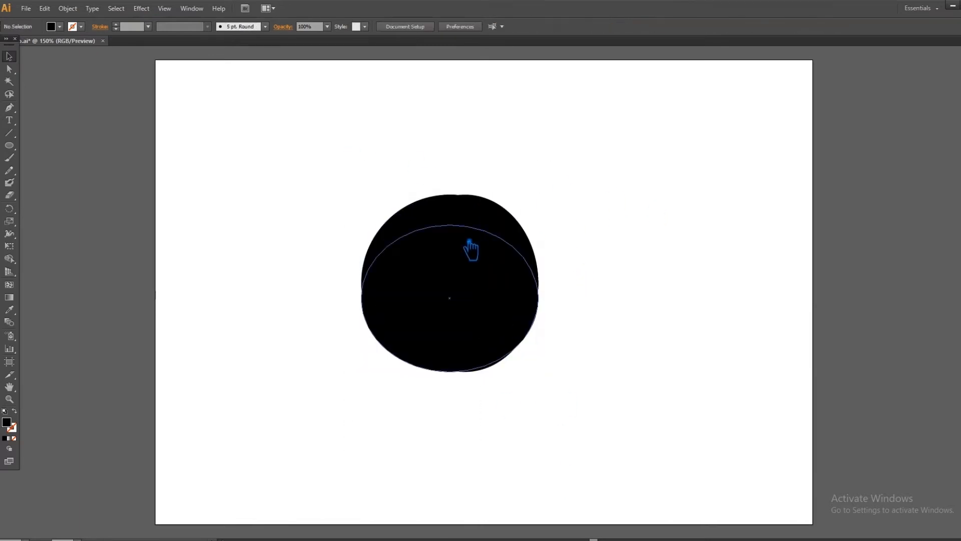
- Rotate the centered ellipse copy 90 degrees and move it up until its top edge meets the top of the circle
click(471, 212)
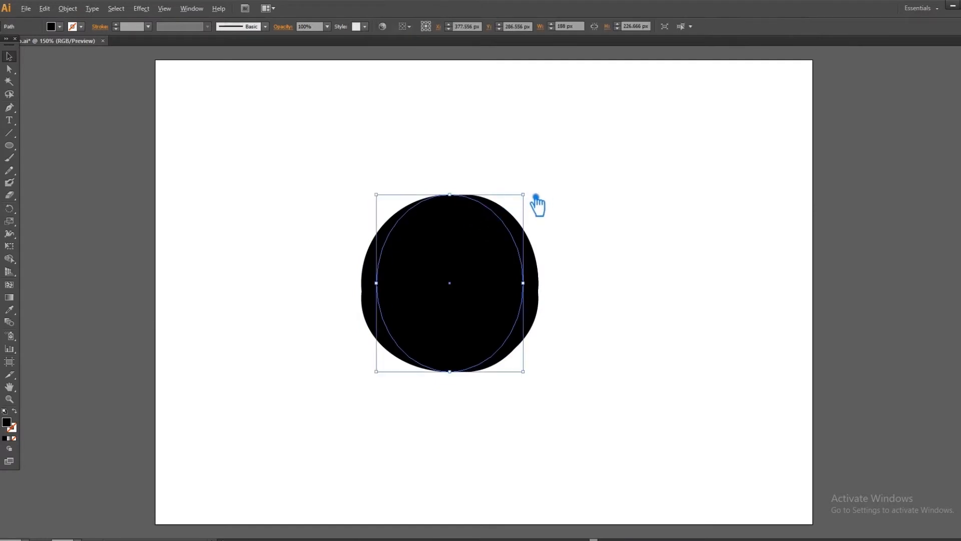
drag(538, 195, 576, 338)
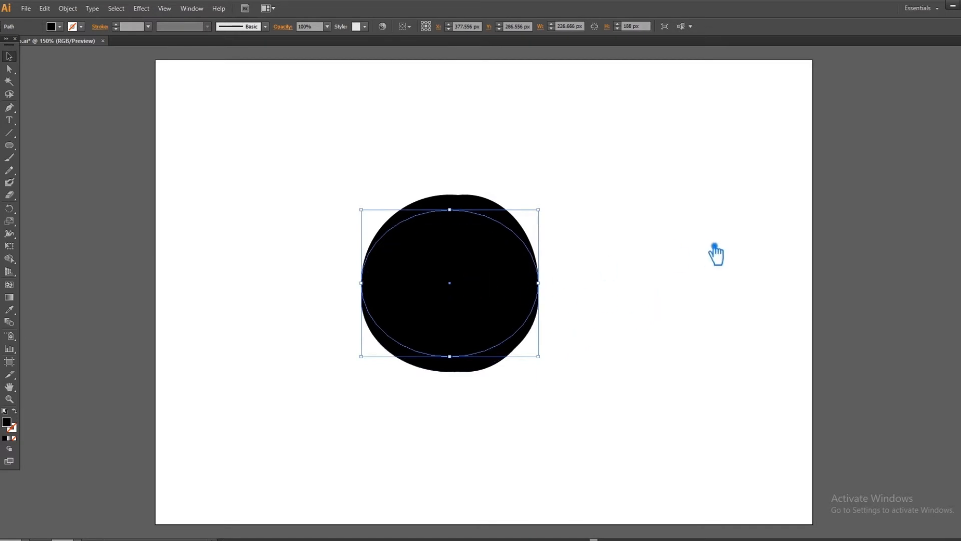
click(696, 253)
drag(474, 226, 472, 209)
click(595, 310)
drag(570, 411, 296, 145)
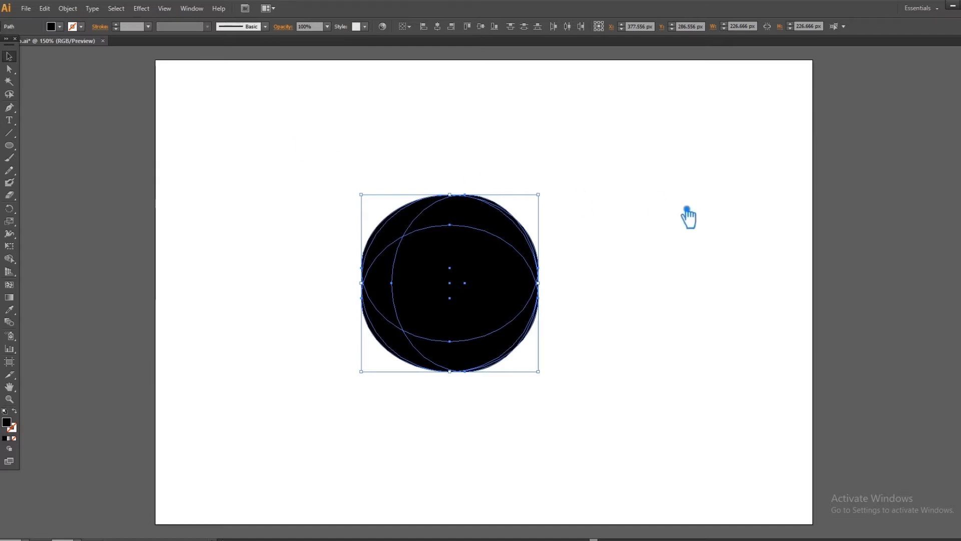
click(671, 232)
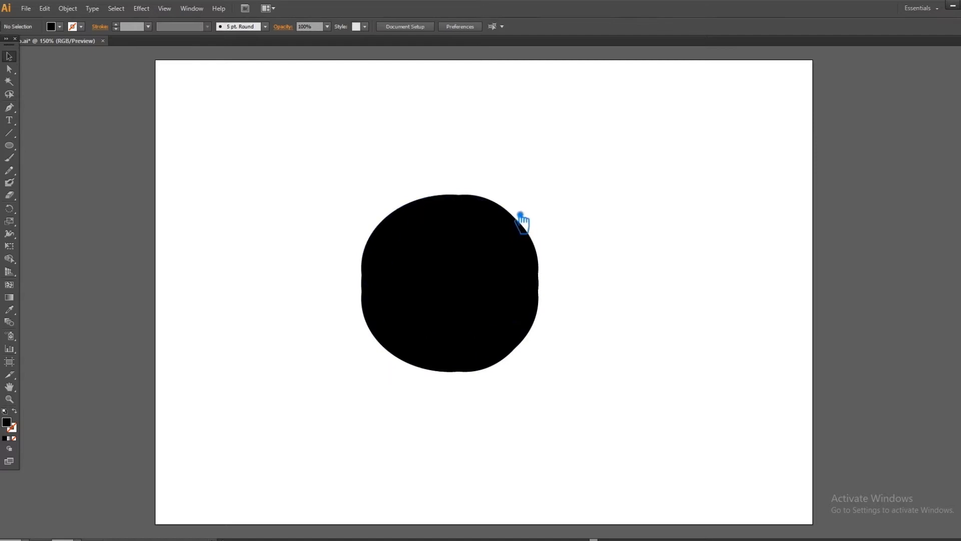
- Duplicate the vertical ellipse to the left so the copy's left edge meets the left side of the circle
click(499, 368)
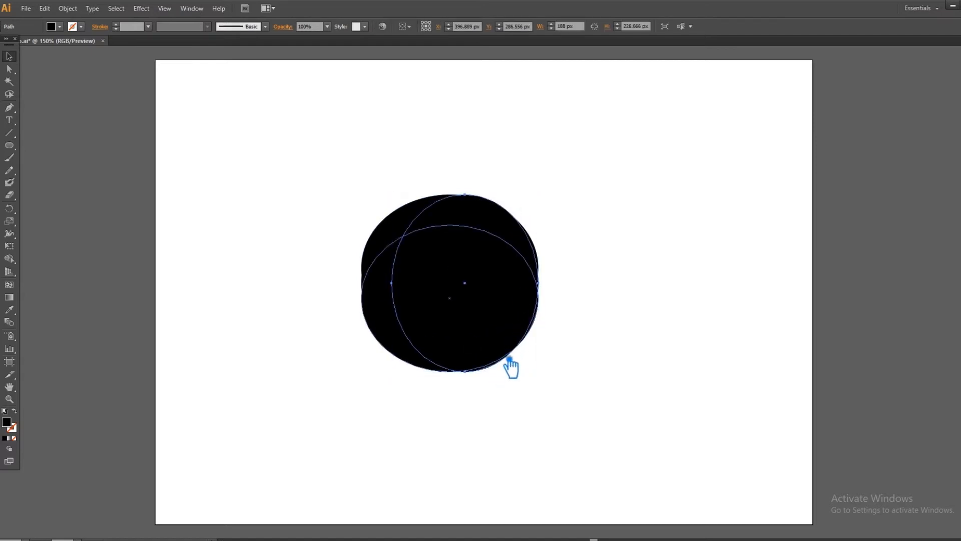
click(614, 301)
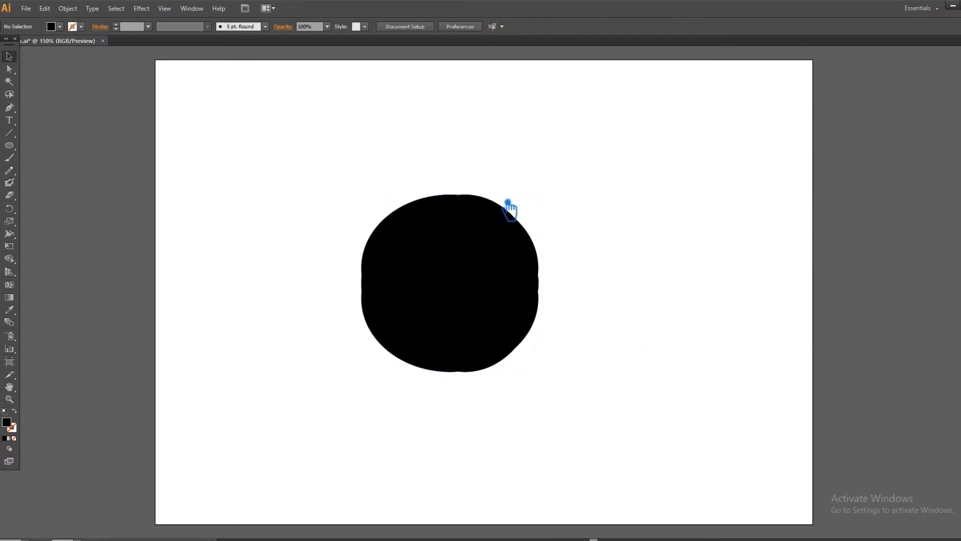
drag(494, 204, 464, 210)
- Divide the circle and all four ellipses with Pathfinder and ungroup the resulting pieces
drag(589, 504, 428, 186)
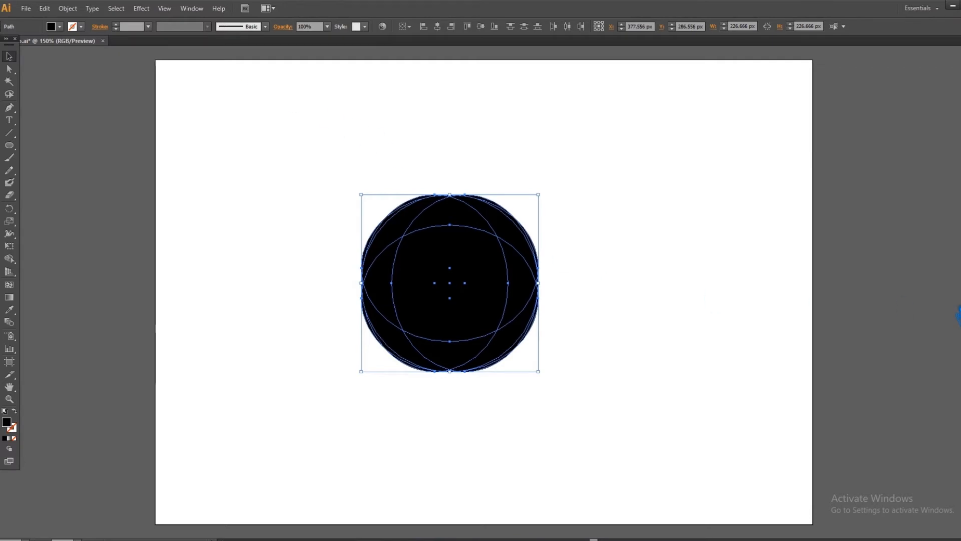
key(ctrl+shift+F9)
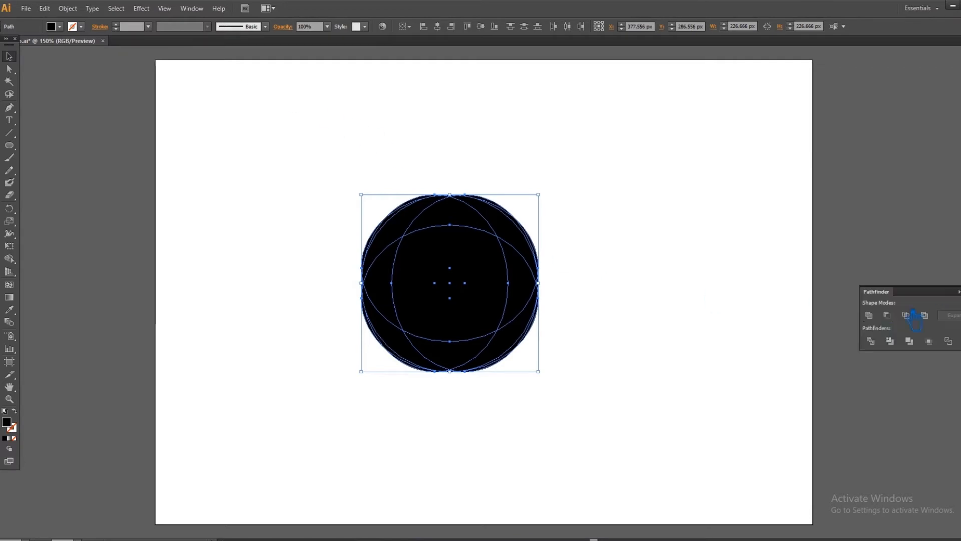
click(873, 341)
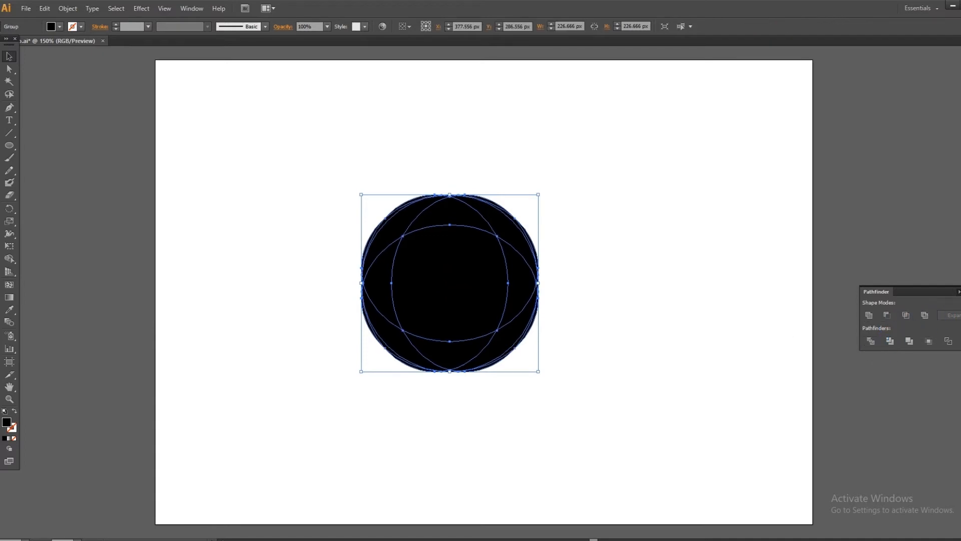
click(472, 287)
right_click(468, 280)
click(501, 338)
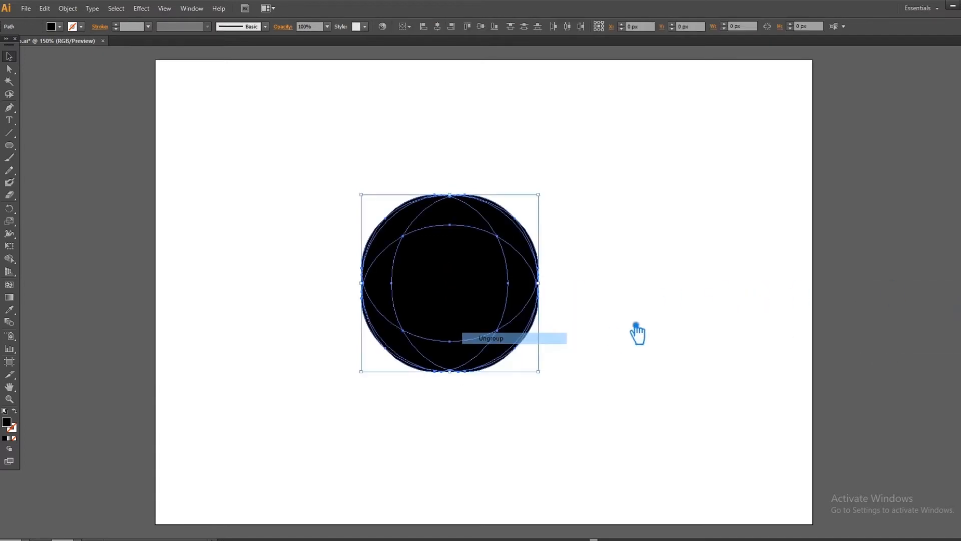
- Delete the central rounded-square piece from the divided artwork to leave an open ring
click(634, 333)
click(436, 291)
key(Delete)
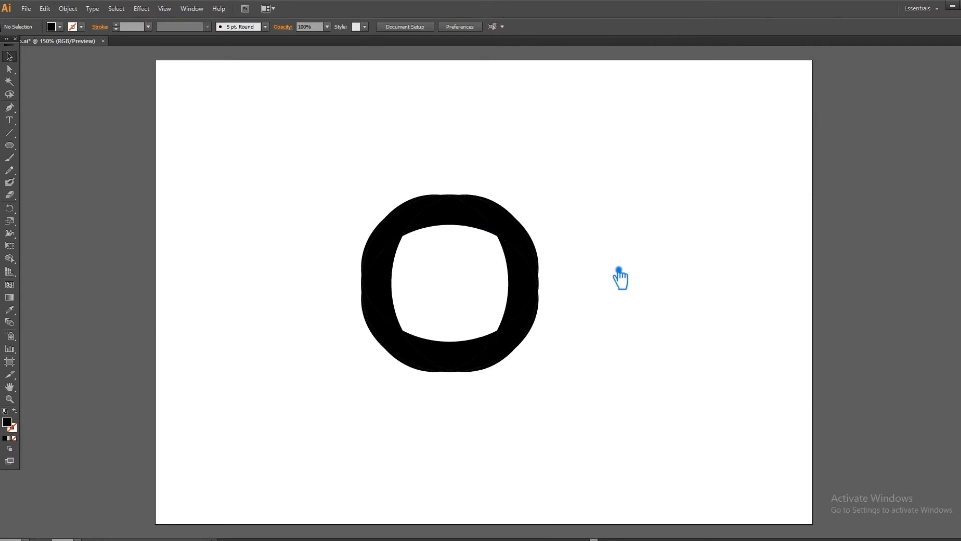
drag(589, 444, 304, 166)
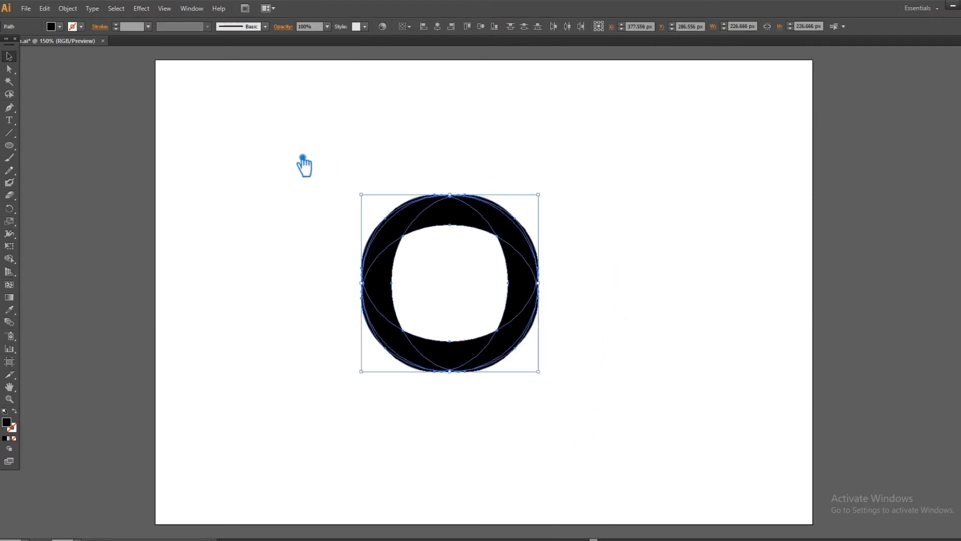
click(268, 204)
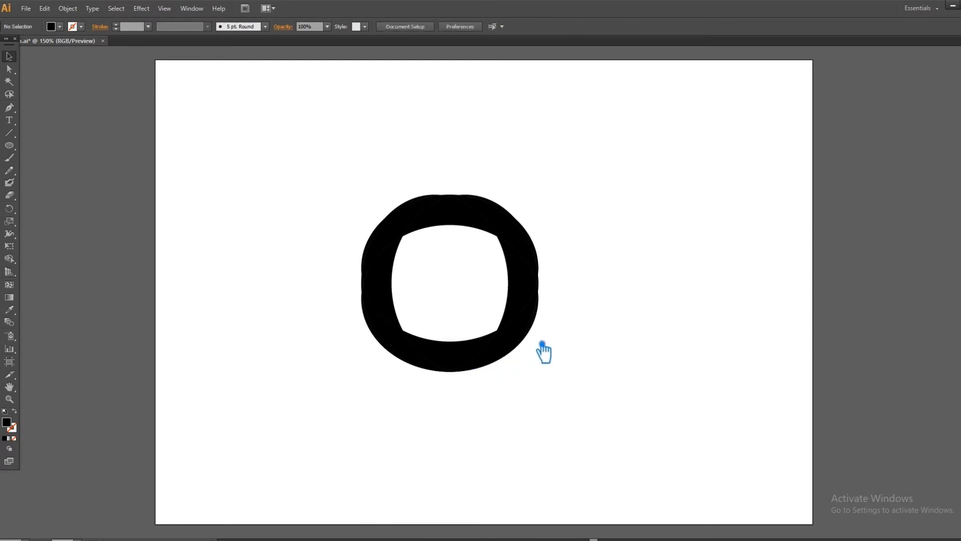
- Delete the thin leftover slivers around the outer edge of the ring to leave a clean rounded-square outline
click(544, 259)
click(550, 323)
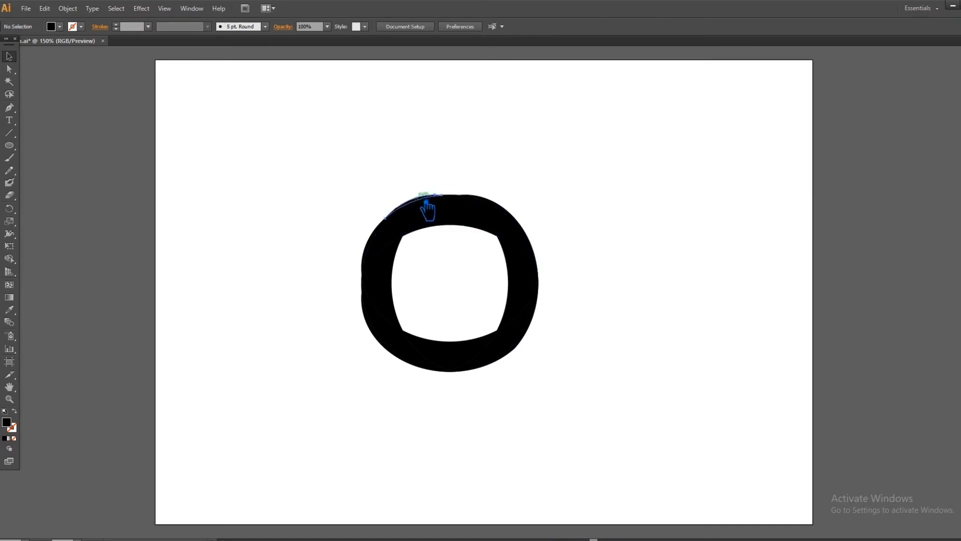
click(374, 274)
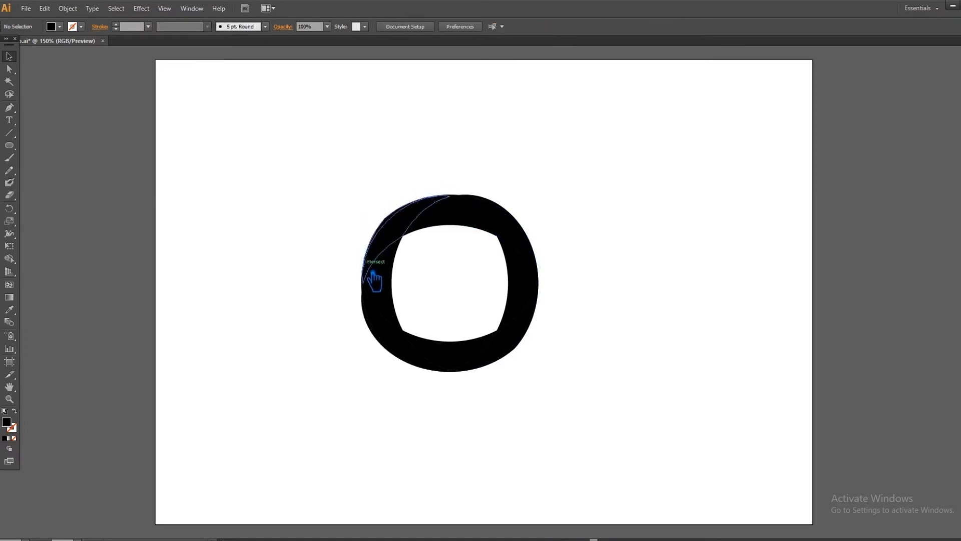
click(373, 322)
click(507, 213)
click(504, 213)
drag(603, 427, 286, 189)
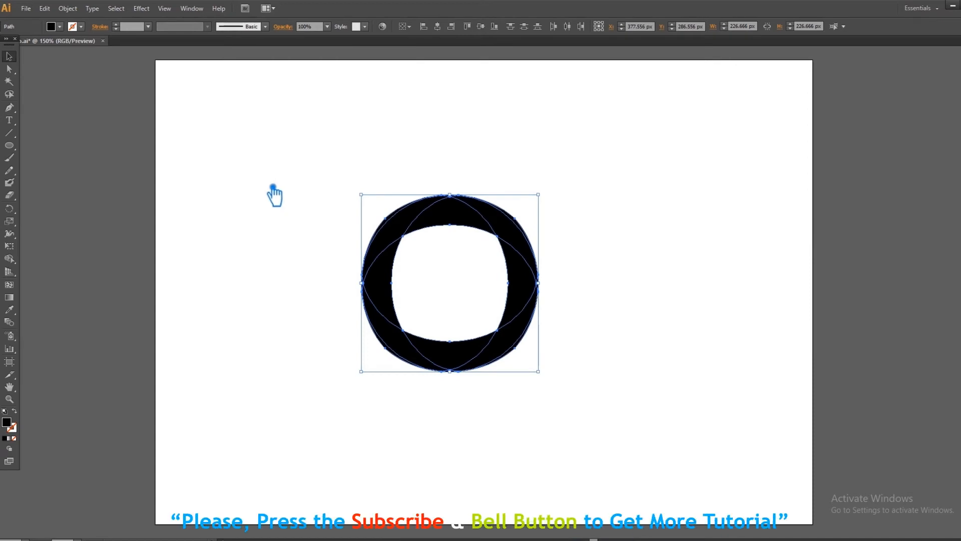
click(274, 189)
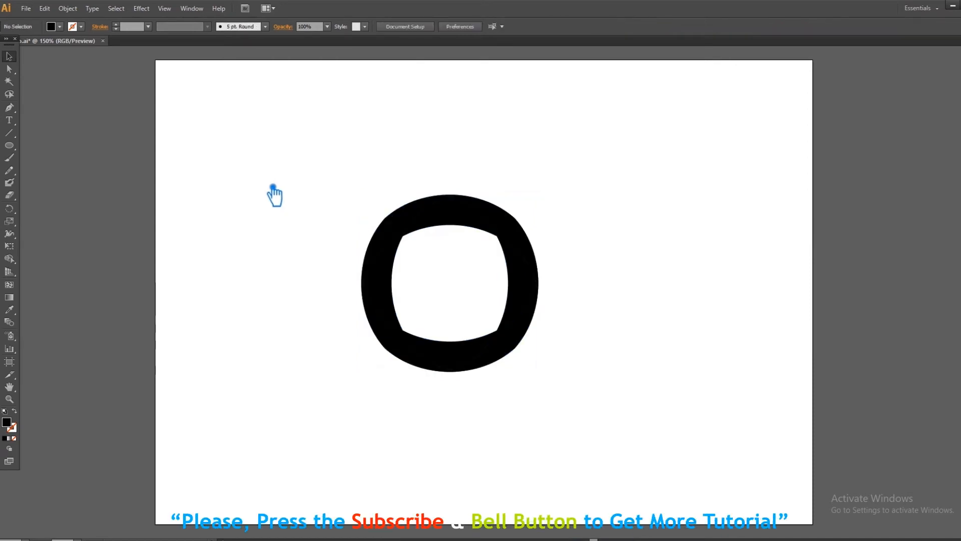
drag(651, 453, 230, 126)
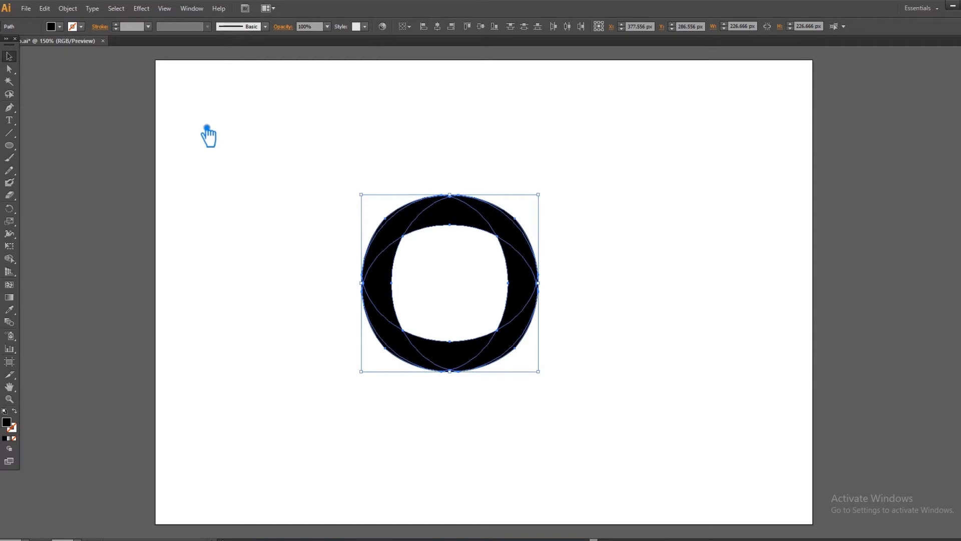
click(254, 249)
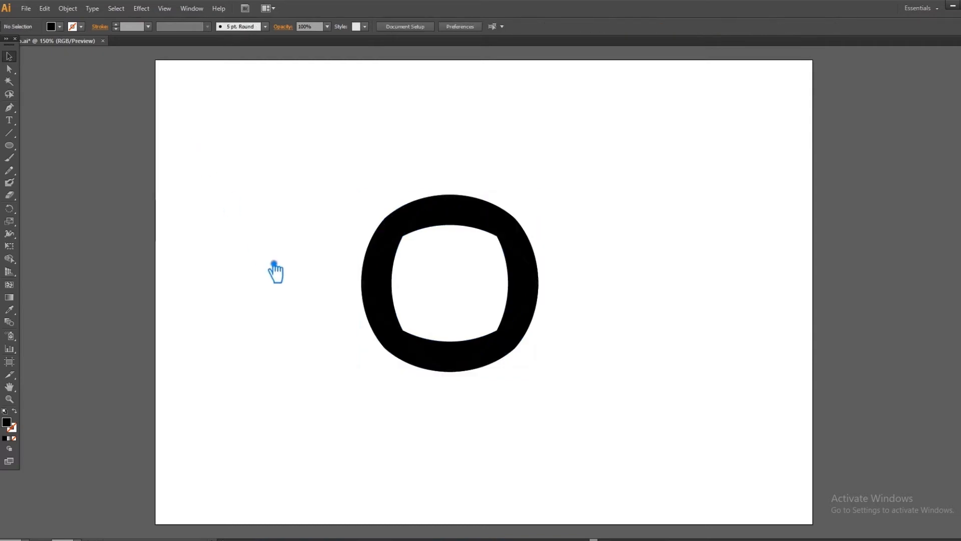
drag(400, 358, 396, 296)
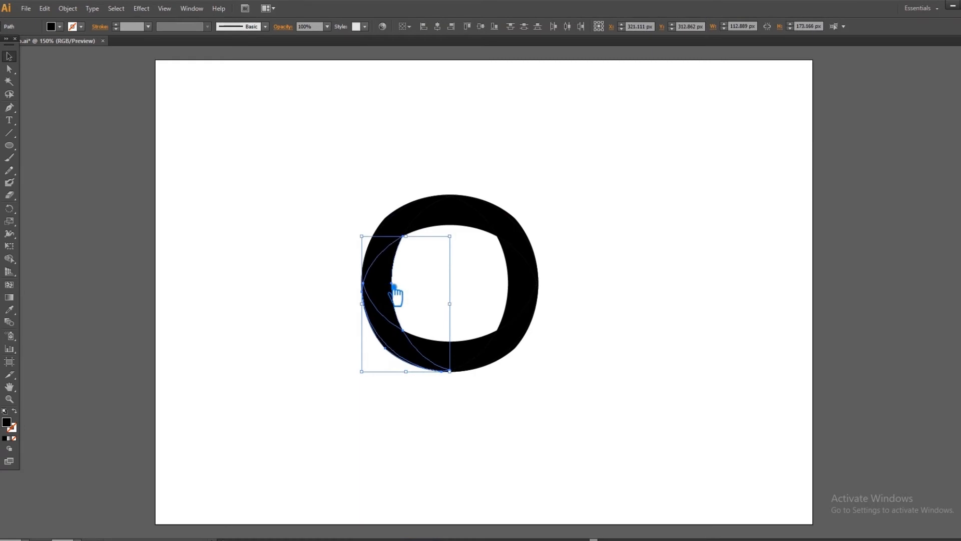
key(shift+ctrl+F9)
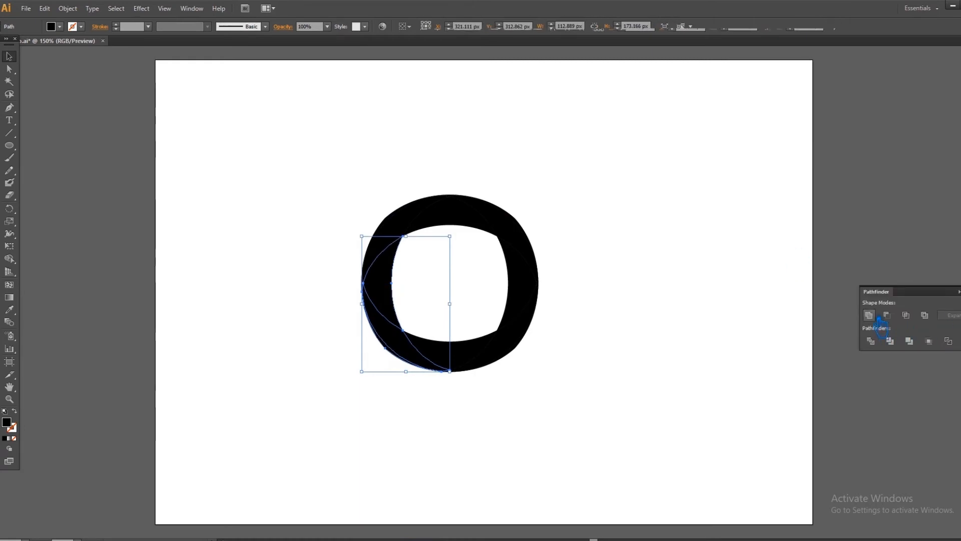
click(386, 248)
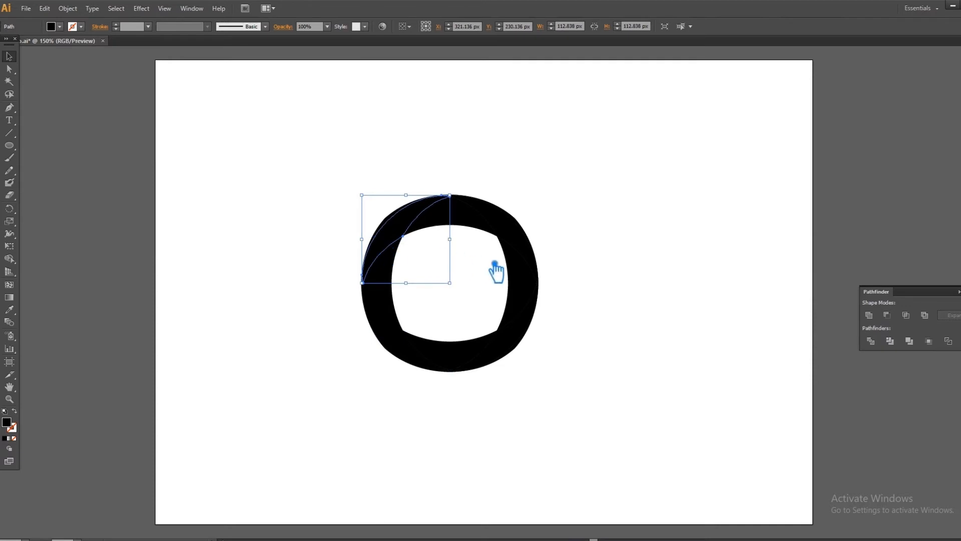
key(ctrl+z)
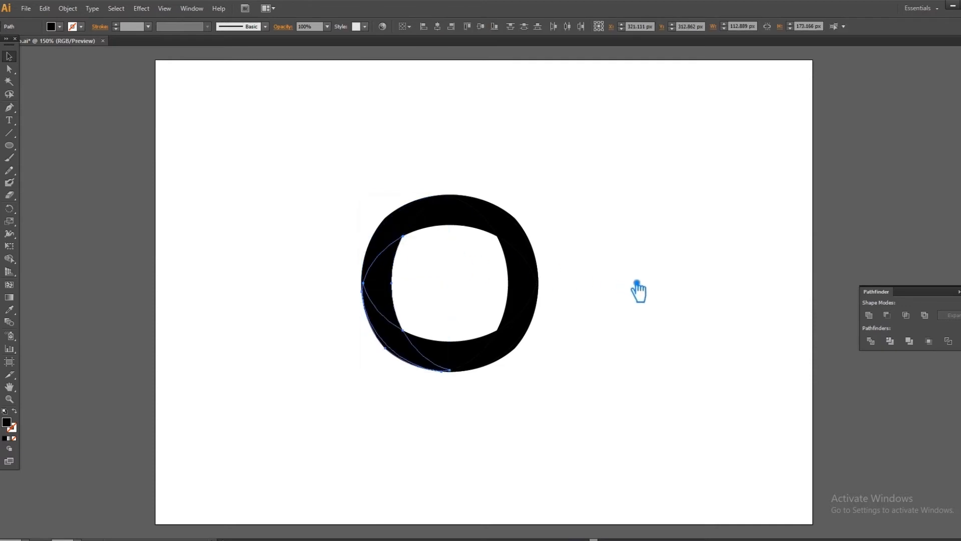
click(637, 290)
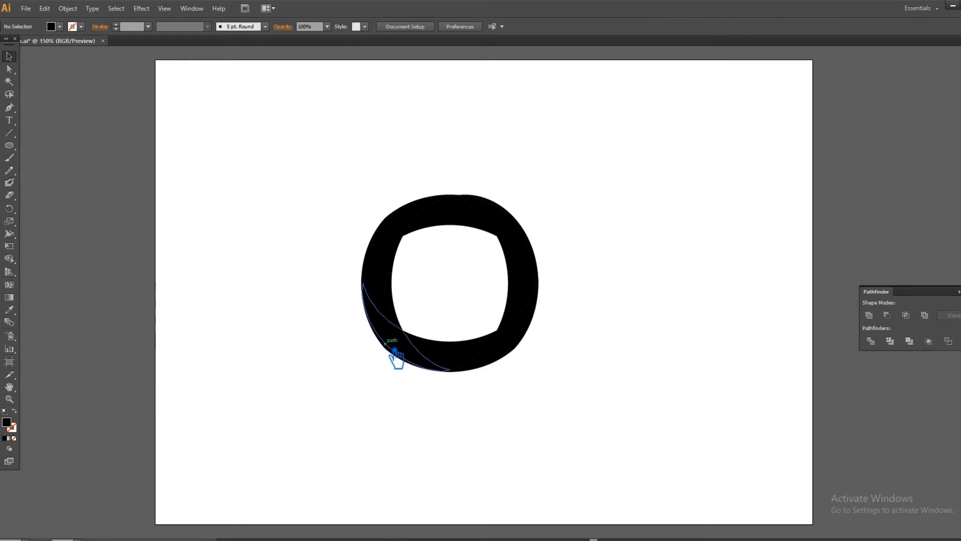
- Delete the remaining thin slivers at the ring's outer corners so its outer edge follows a perfect circle
click(396, 356)
shift+click(396, 356)
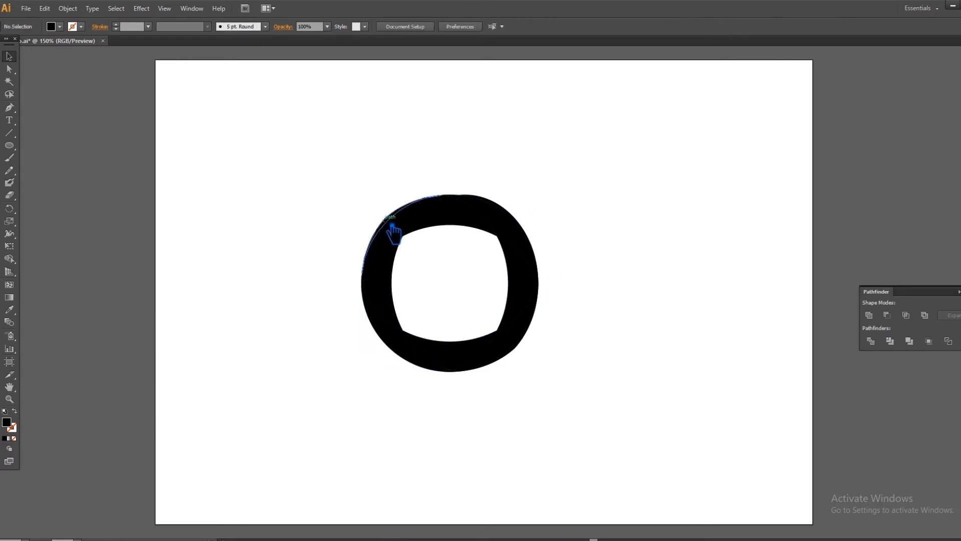
click(501, 206)
shift+click(501, 206)
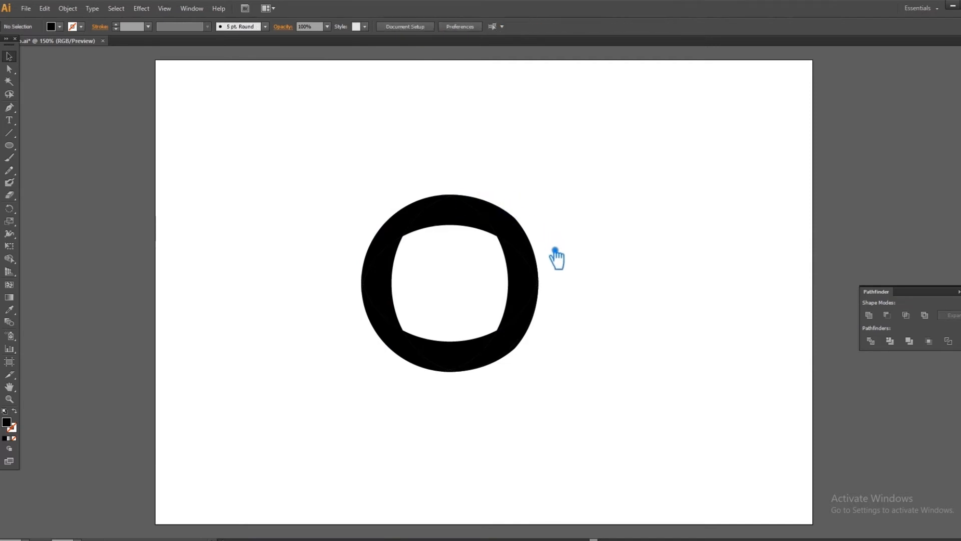
click(531, 231)
shift+click(530, 231)
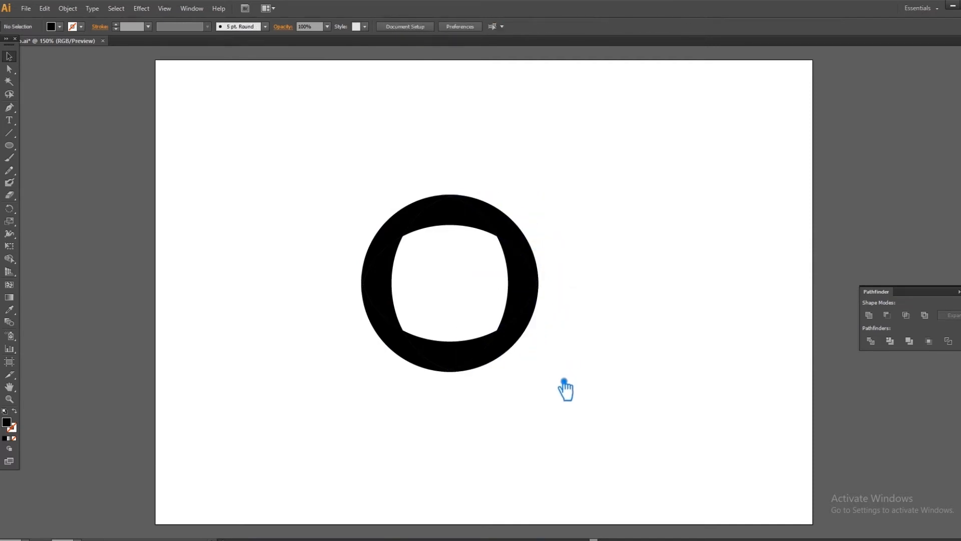
- Unite the ring's left piece with the adjacent lower-left piece using Pathfinder
drag(578, 393, 325, 168)
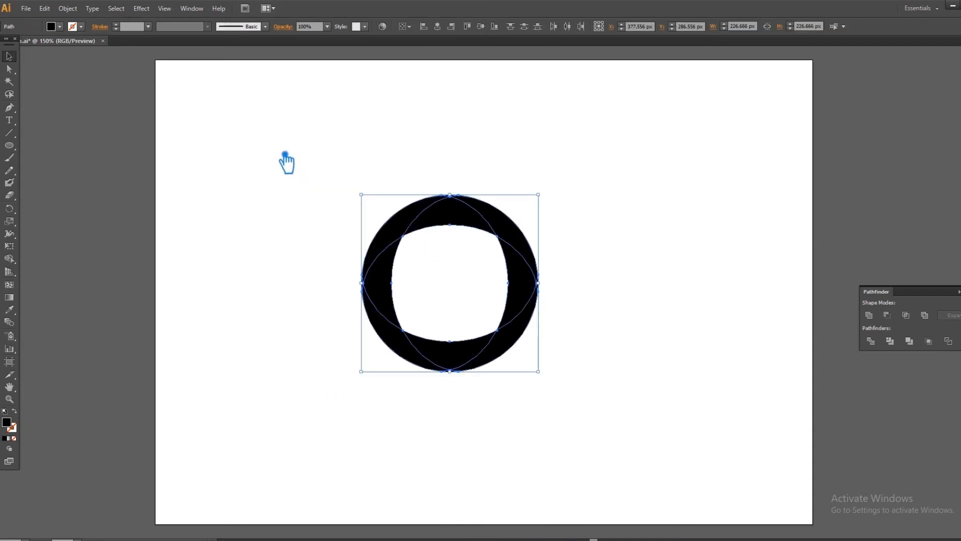
click(284, 163)
click(398, 293)
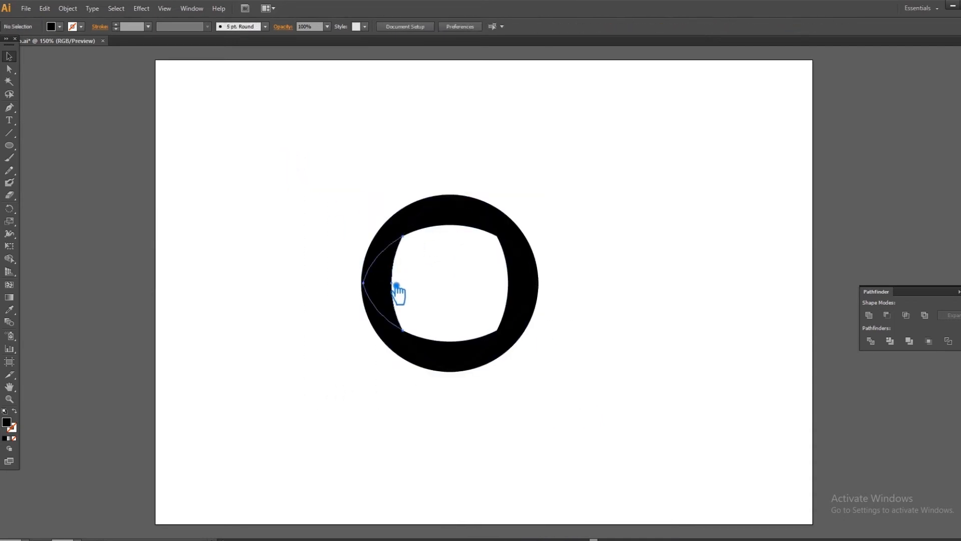
shift+click(408, 354)
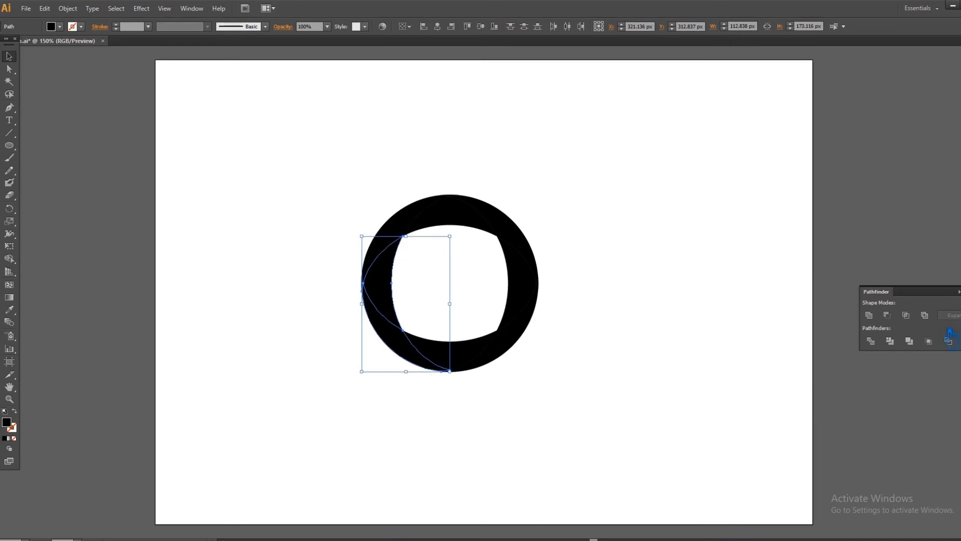
click(890, 341)
click(836, 279)
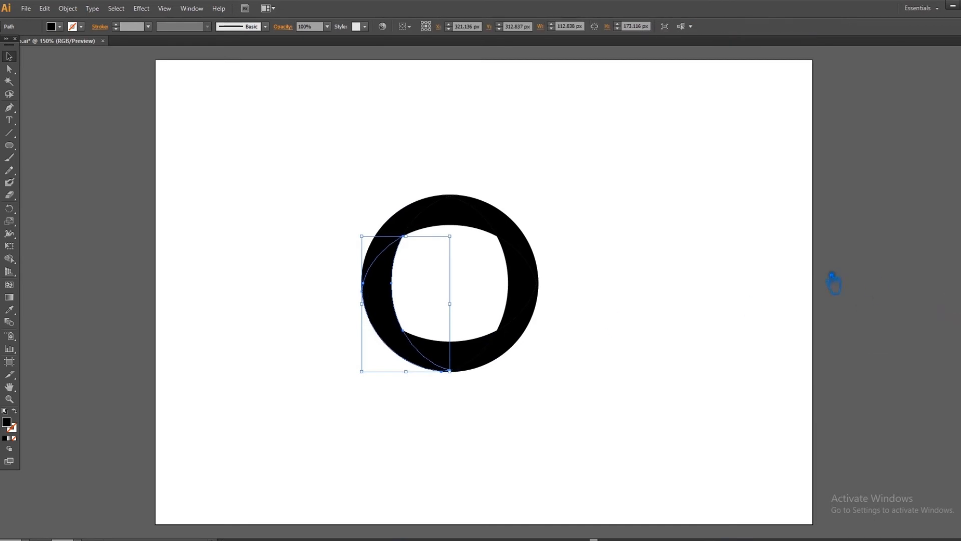
- Unite the ring's upper-left piece with the adjacent top piece using Pathfinder
click(380, 245)
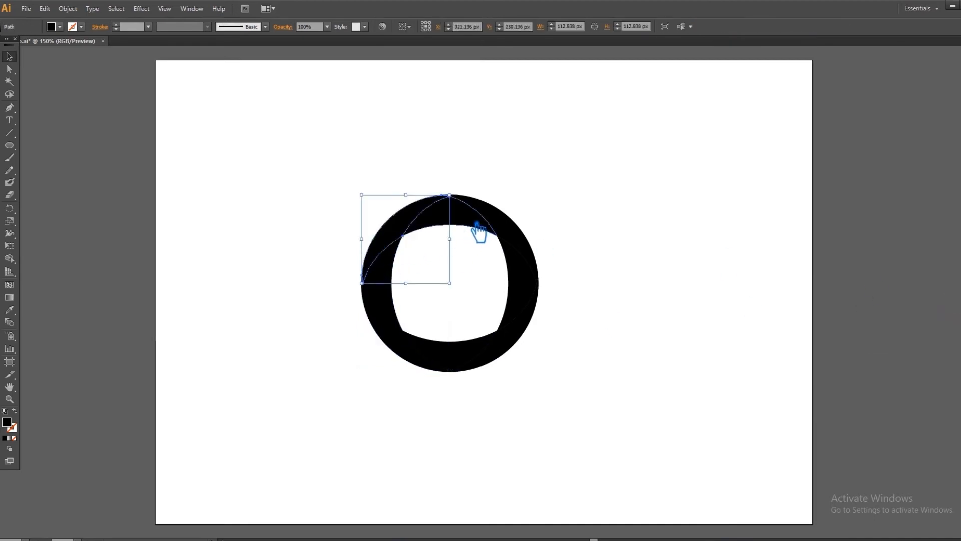
key(ctrl+shift+F9)
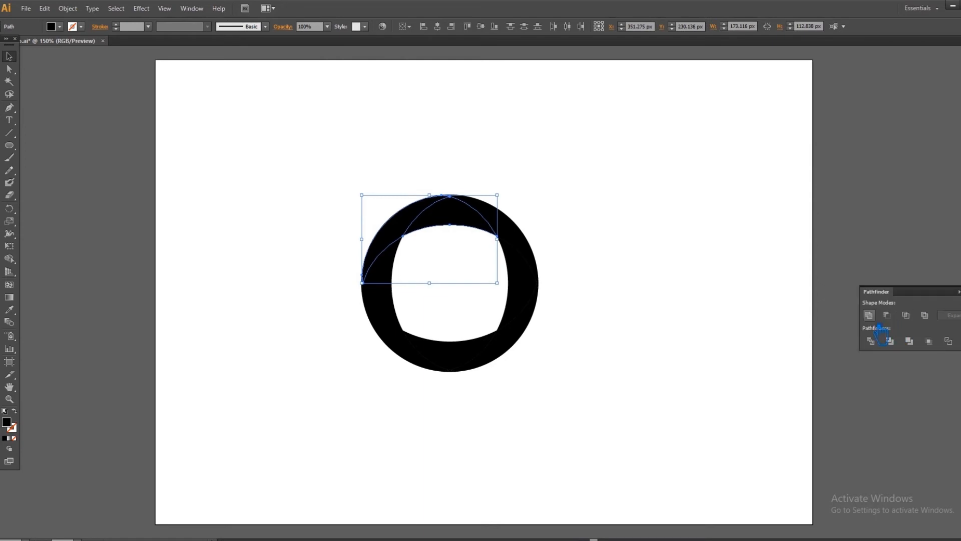
click(806, 300)
- Unite the ring's upper-right piece with the adjacent right piece using Pathfinder
click(527, 298)
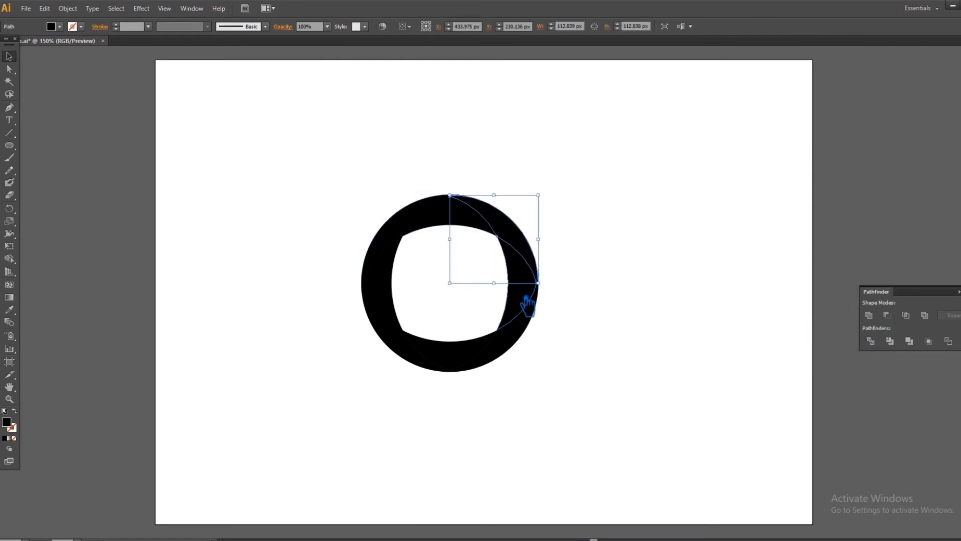
shift+click(526, 301)
click(876, 317)
click(729, 339)
- Unite the ring's lower-right piece with the adjacent bottom piece using Pathfinder
click(516, 358)
shift+click(440, 360)
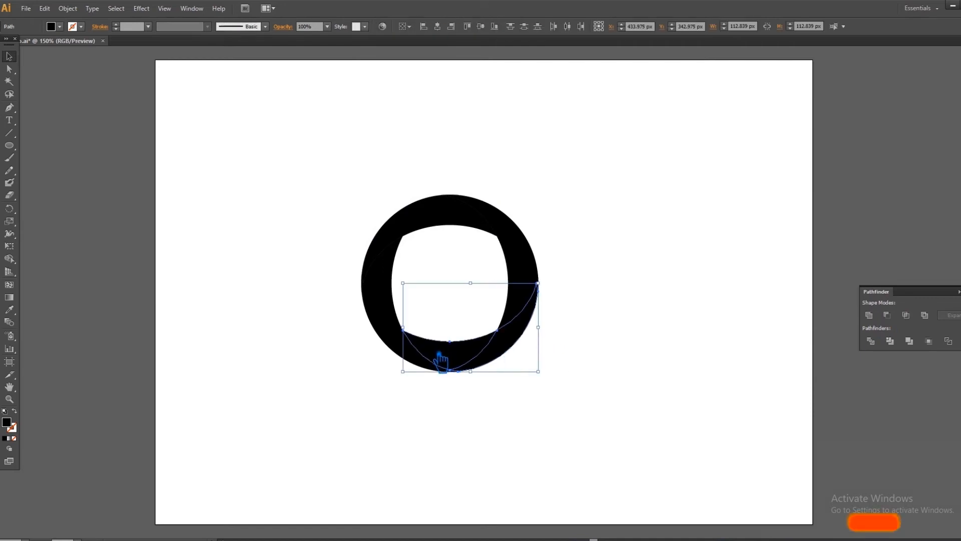
click(869, 315)
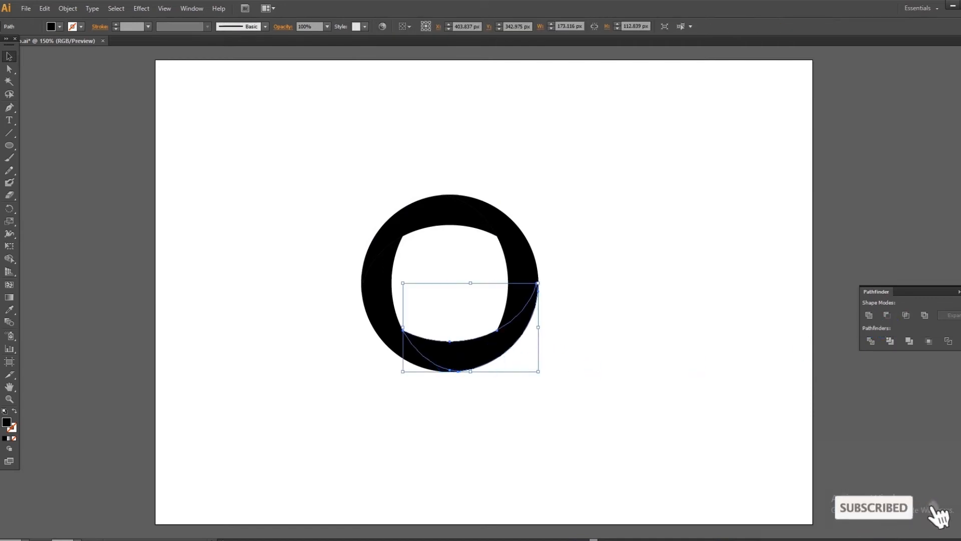
click(764, 299)
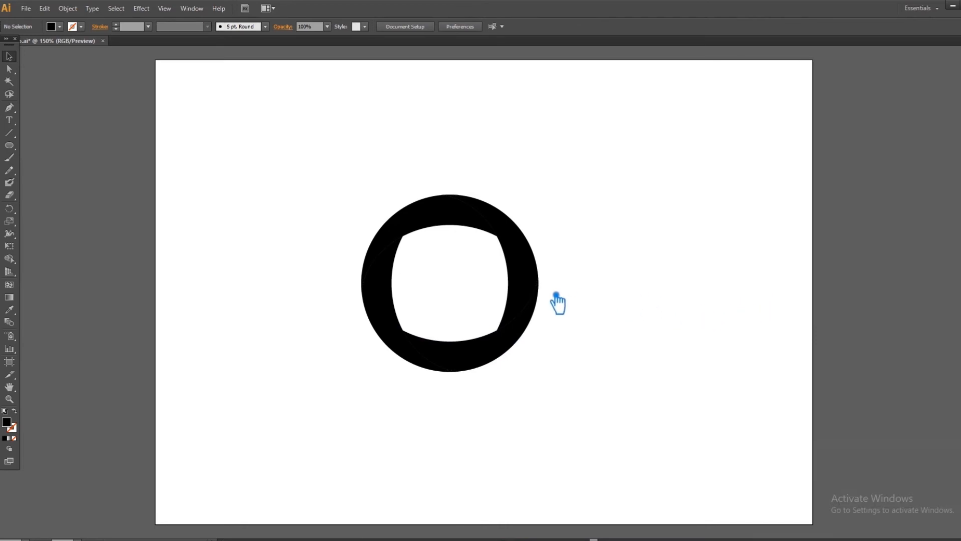
- Fill the ring's merged lower-left segment with a linear white-to-black gradient running vertically from its lower end upward
click(390, 295)
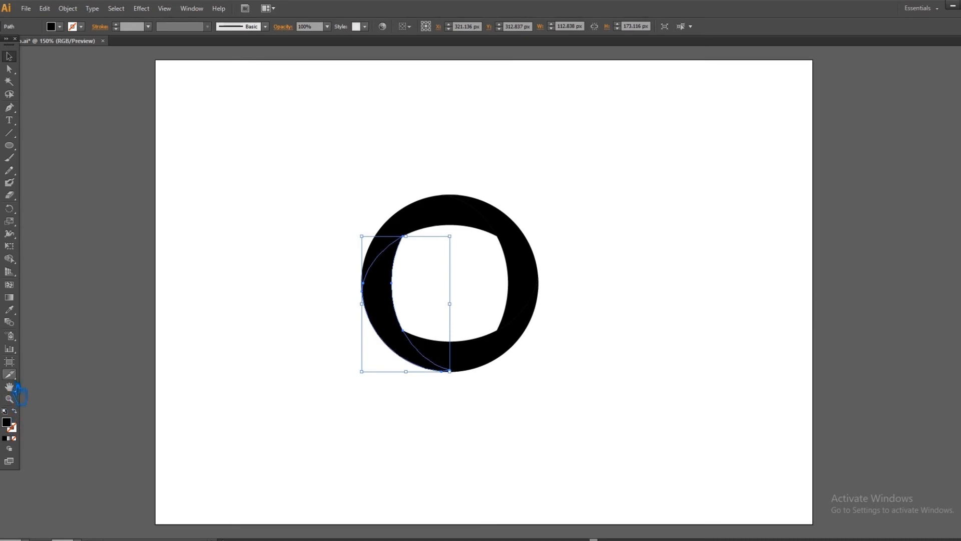
click(400, 345)
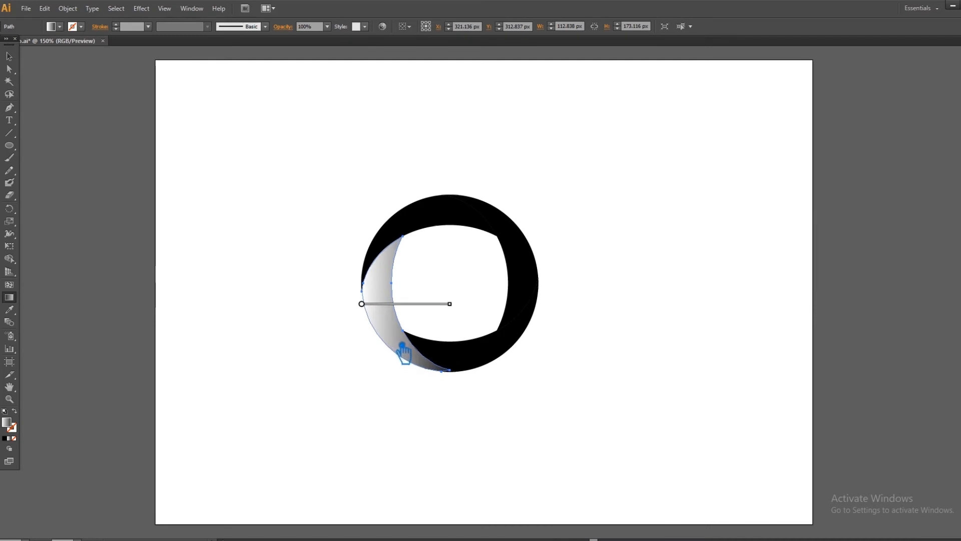
mouse_move(425, 378)
mouse_down()
mouse_move(388, 253)
mouse_move(392, 280)
mouse_up()
drag(406, 378, 406, 234)
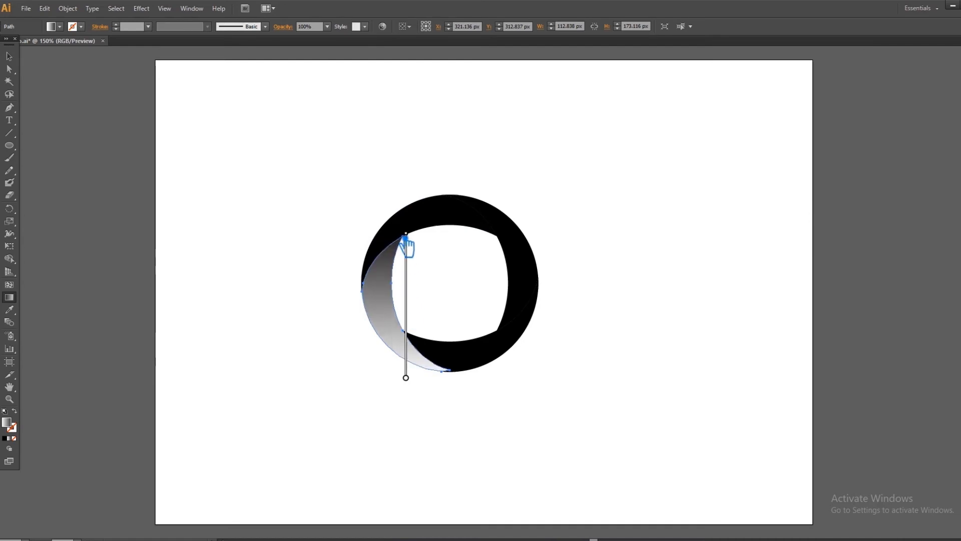
- Set the black end of the lower-left segment's gradient to blue 257B8E
key(ctrl+F9)
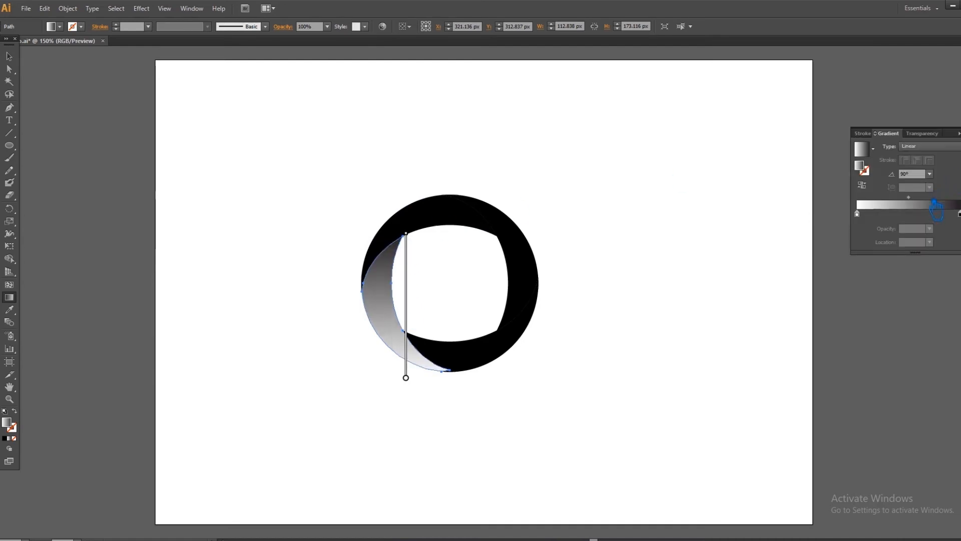
double_click(871, 170)
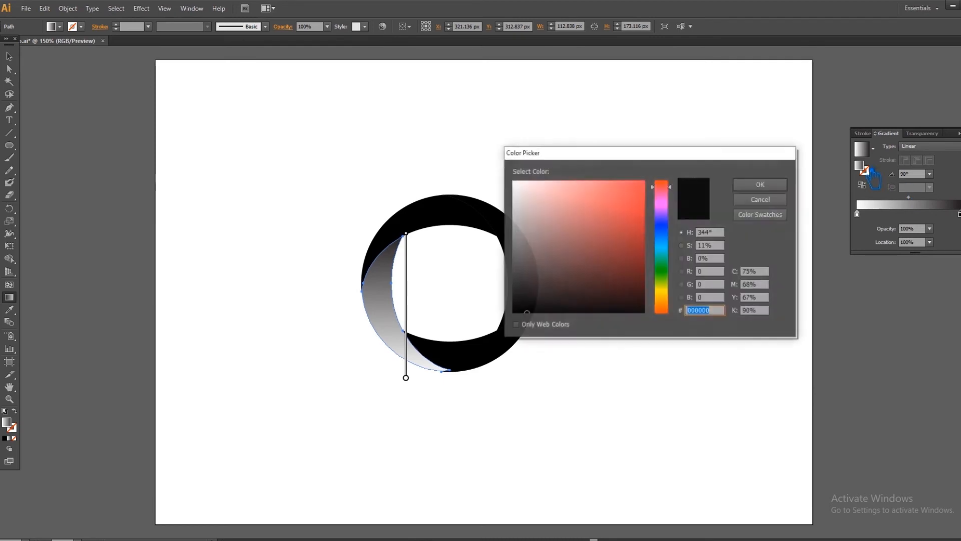
click(662, 243)
mouse_move(615, 255)
mouse_down()
mouse_move(602, 227)
mouse_move(610, 239)
mouse_up()
click(763, 186)
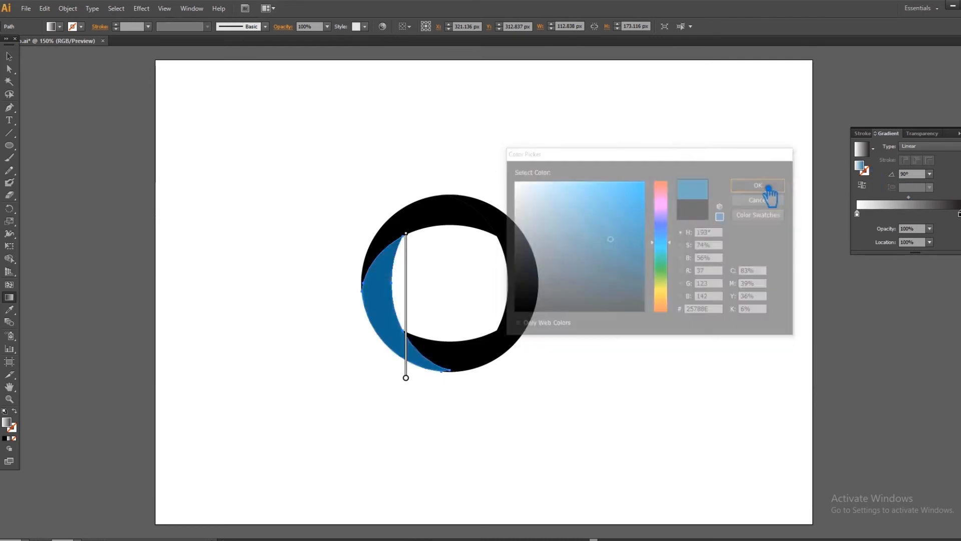
- Set the white end of the lower-left segment's gradient to light blue C2F8FF
click(858, 214)
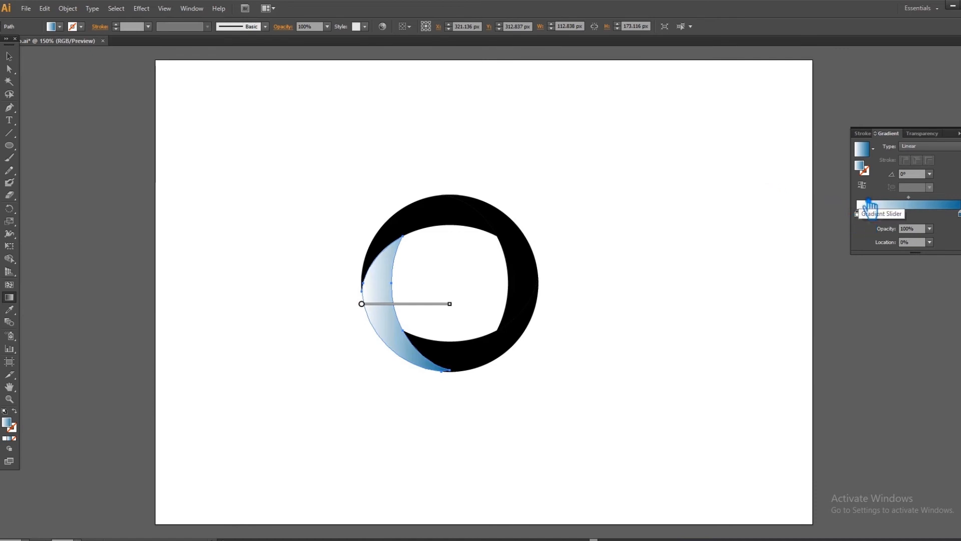
double_click(867, 170)
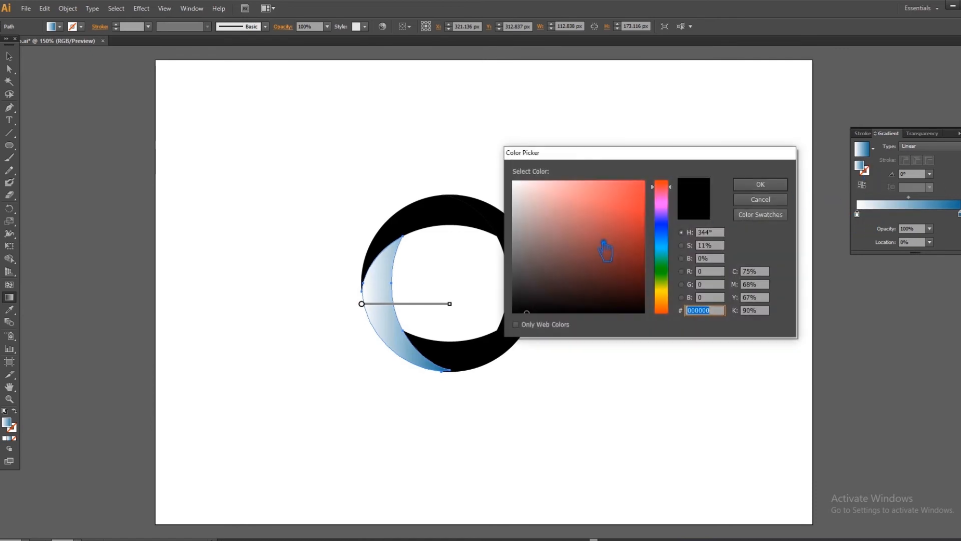
click(669, 244)
click(550, 184)
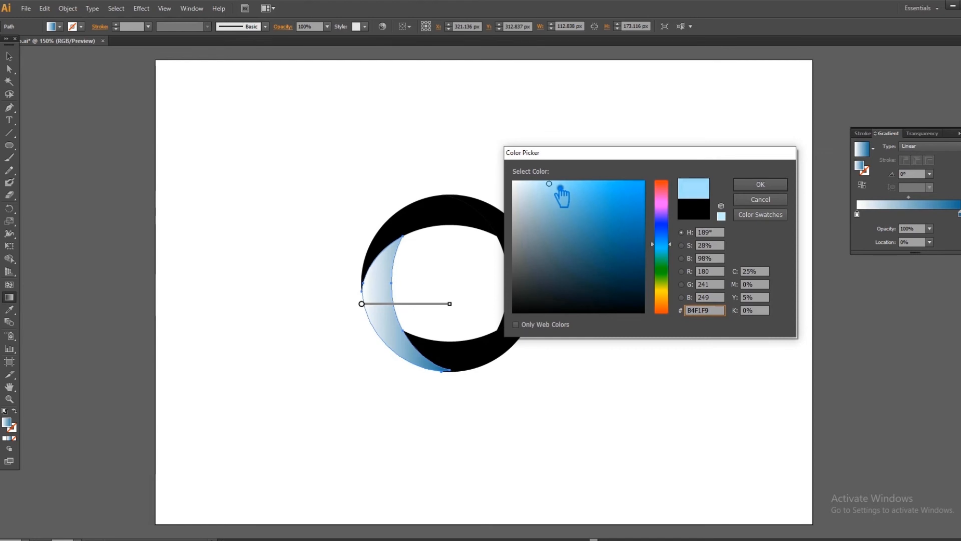
click(545, 181)
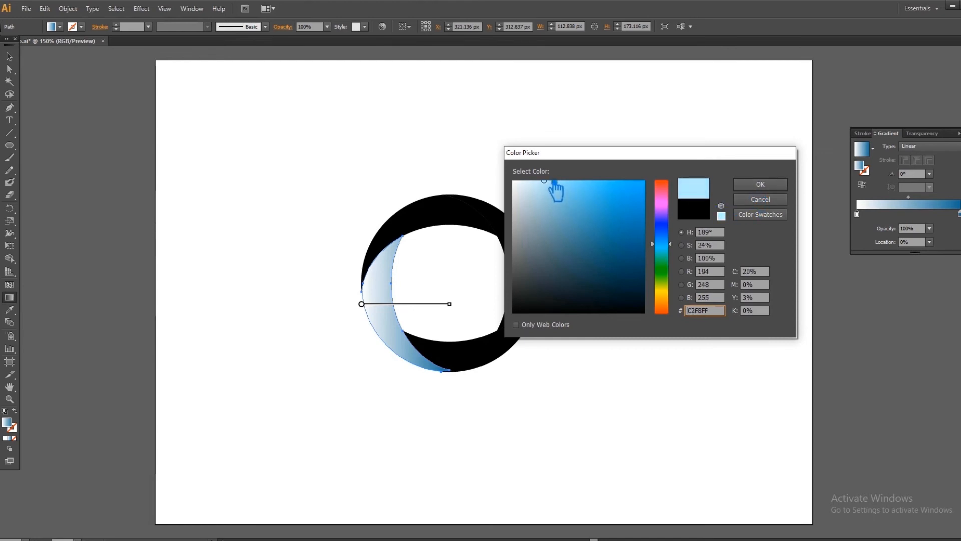
click(760, 187)
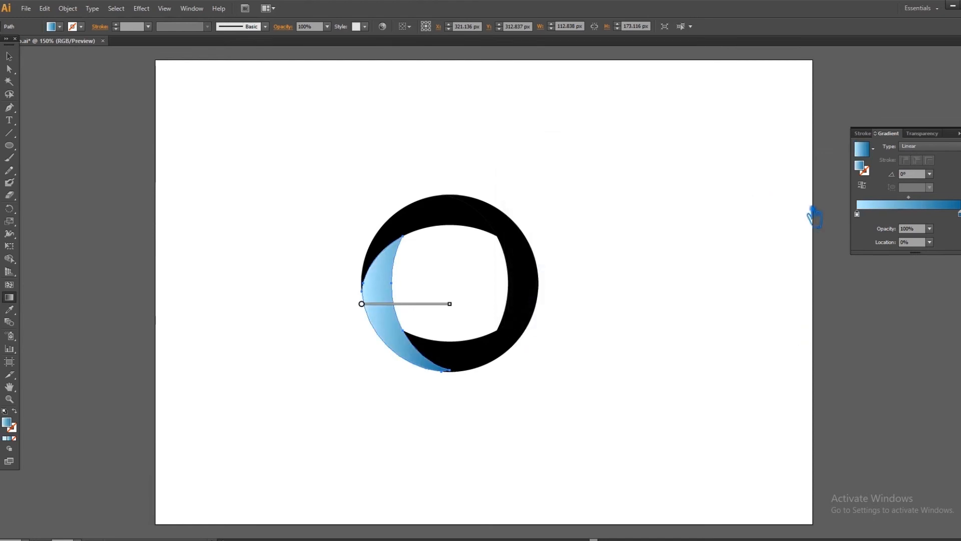
- Move the dark blue gradient stop to 81.28% and the gradient midpoint to 37.88%
drag(957, 221, 949, 222)
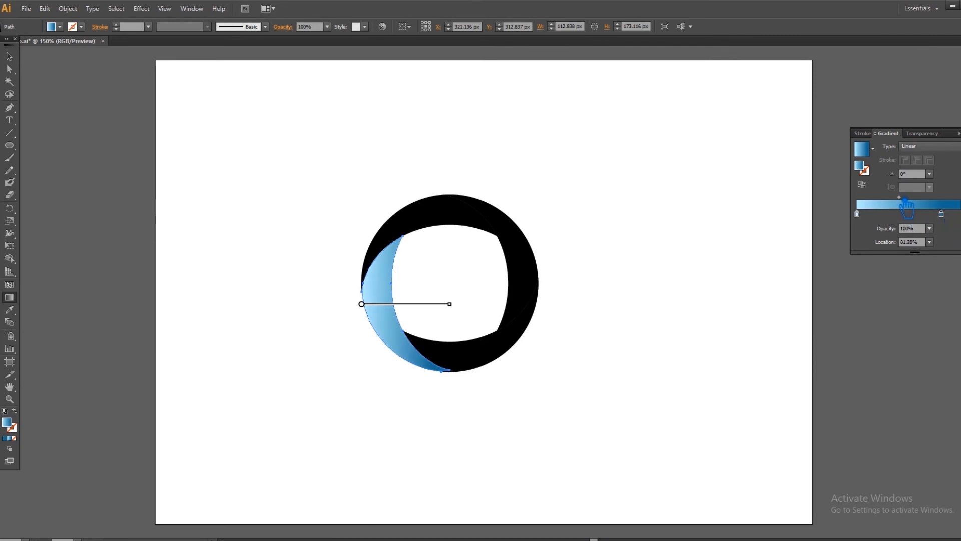
drag(901, 204, 899, 203)
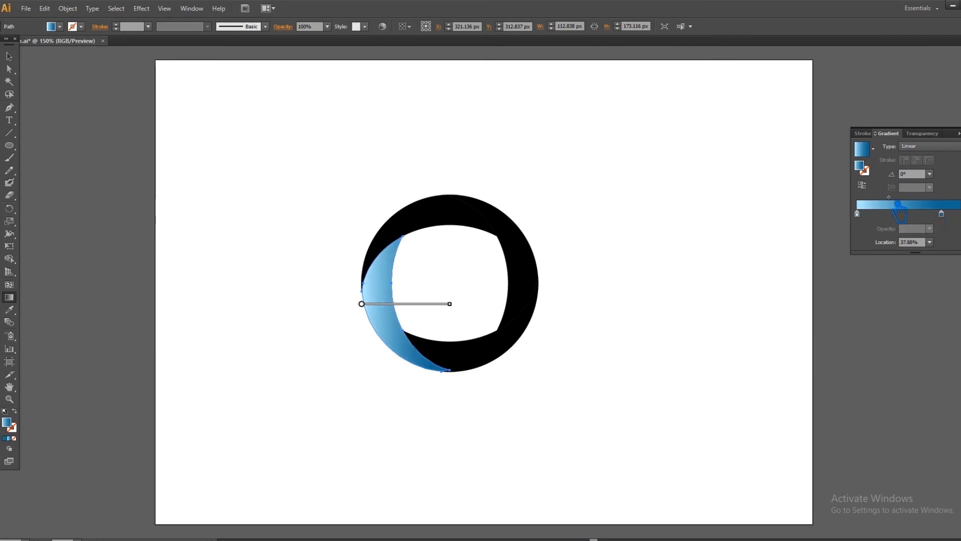
- Set the lower-left segment's dark gradient stop to blue 184F5B and run the gradient vertically from its lower end upward
click(950, 218)
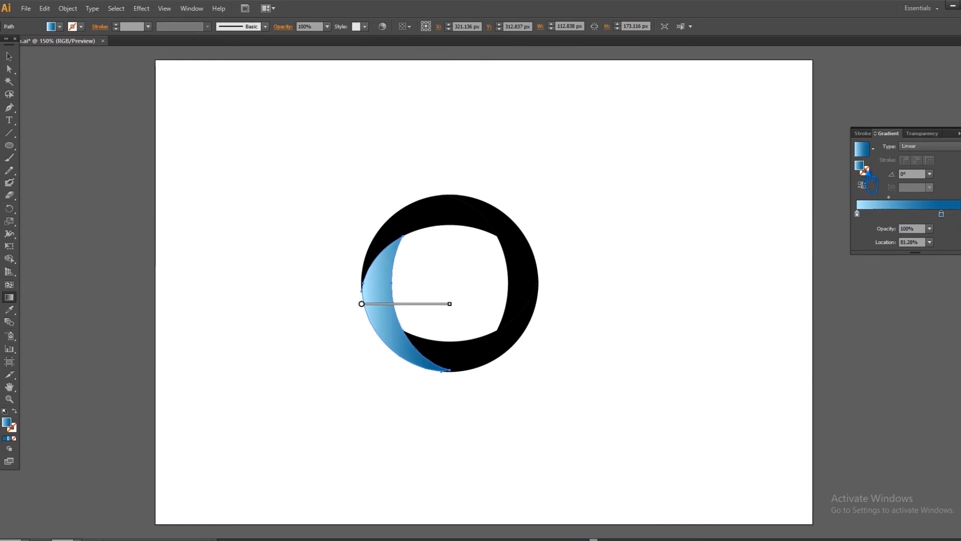
double_click(860, 167)
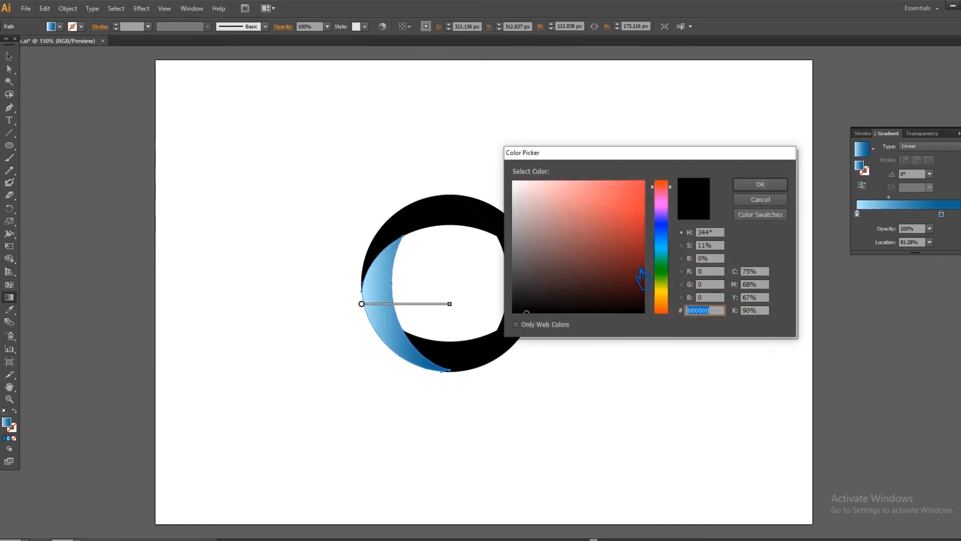
click(670, 243)
click(610, 267)
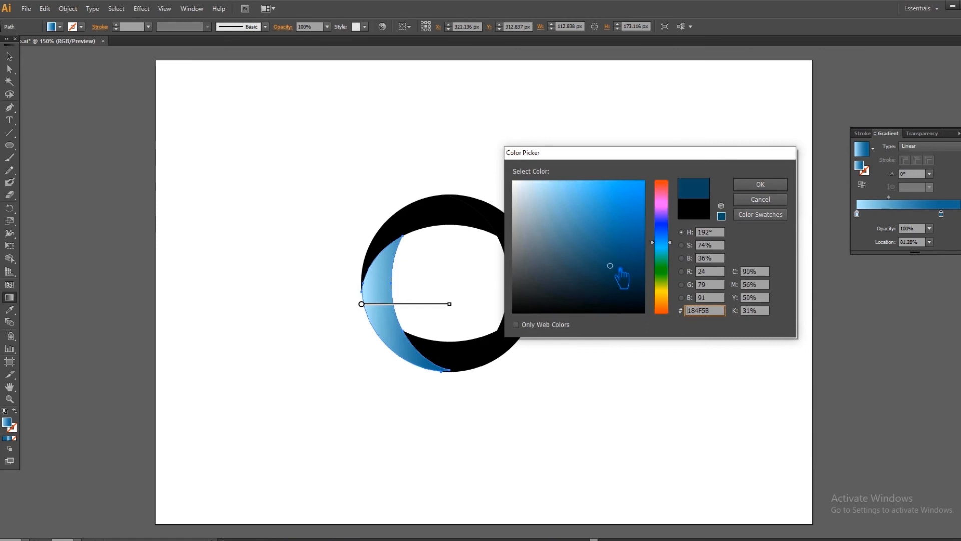
click(760, 187)
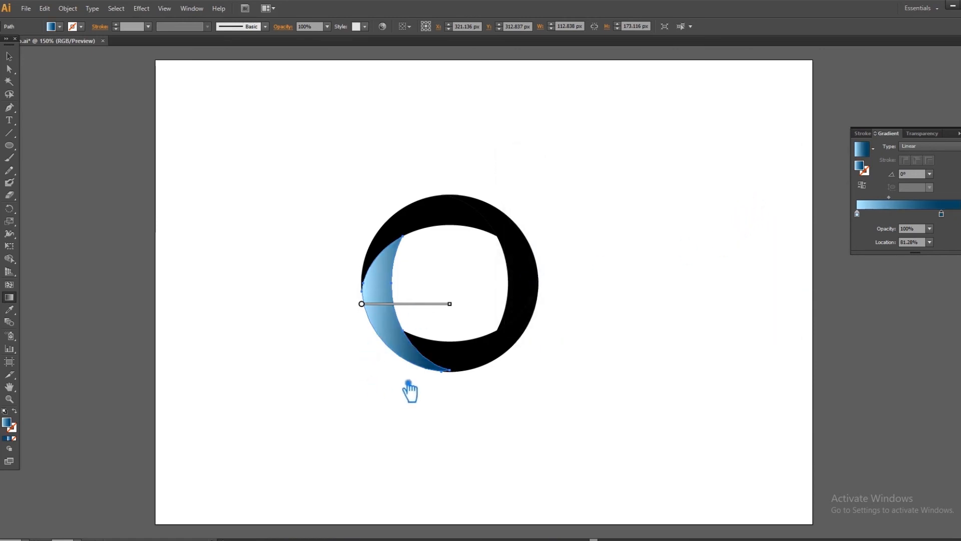
drag(427, 378, 412, 239)
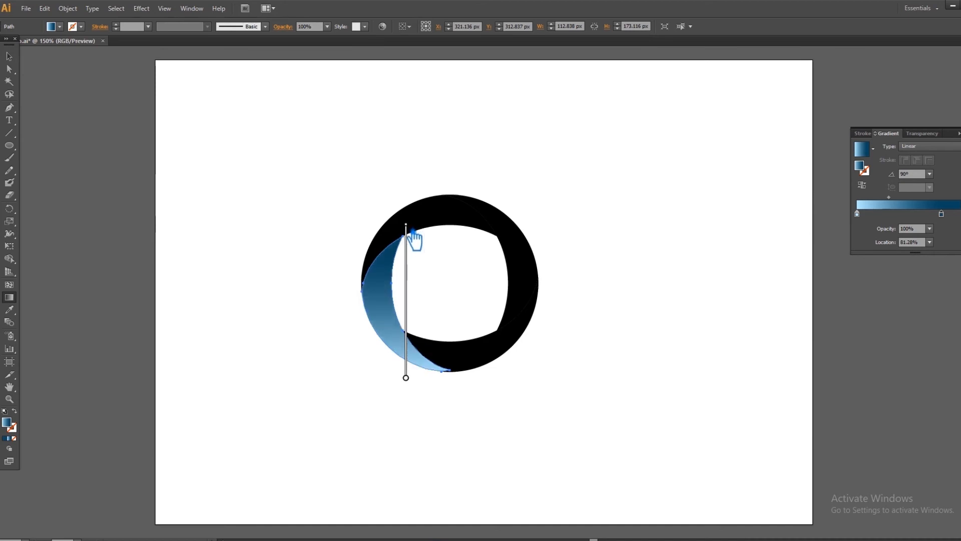
click(9, 56)
click(519, 176)
click(472, 222)
click(9, 309)
click(399, 308)
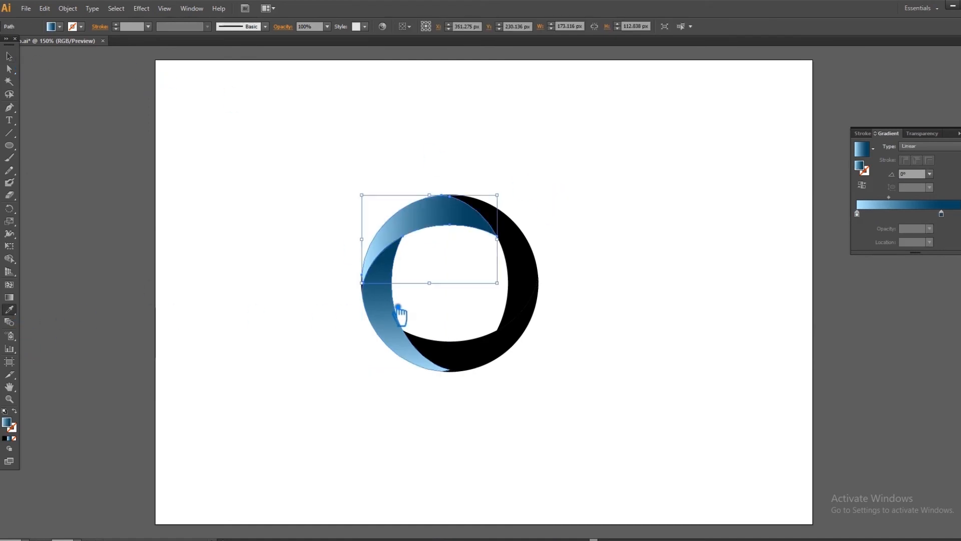
key(ctrl+z)
click(10, 56)
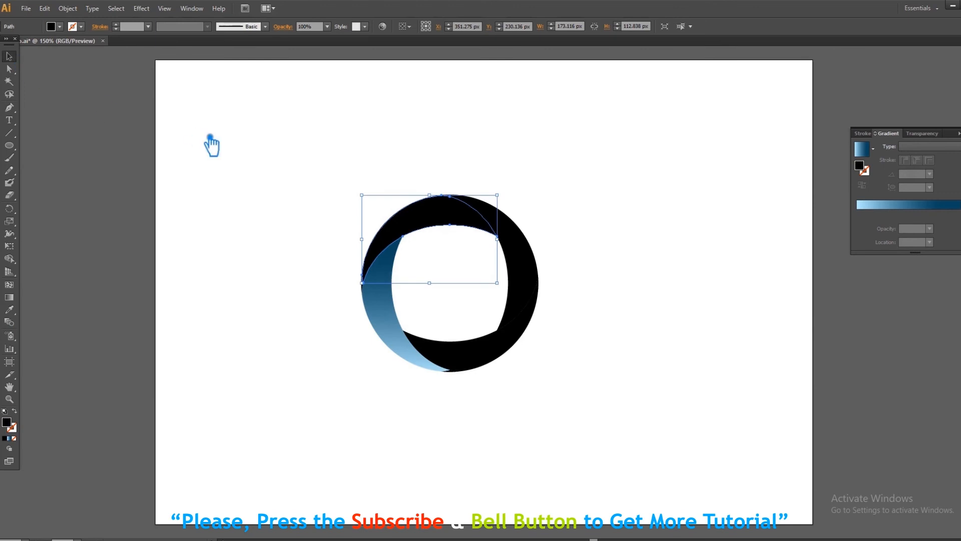
click(210, 138)
- Unite the small black sliver at the ring's left edge with the black top segment
key(ctrl+=)
key(ctrl+=)
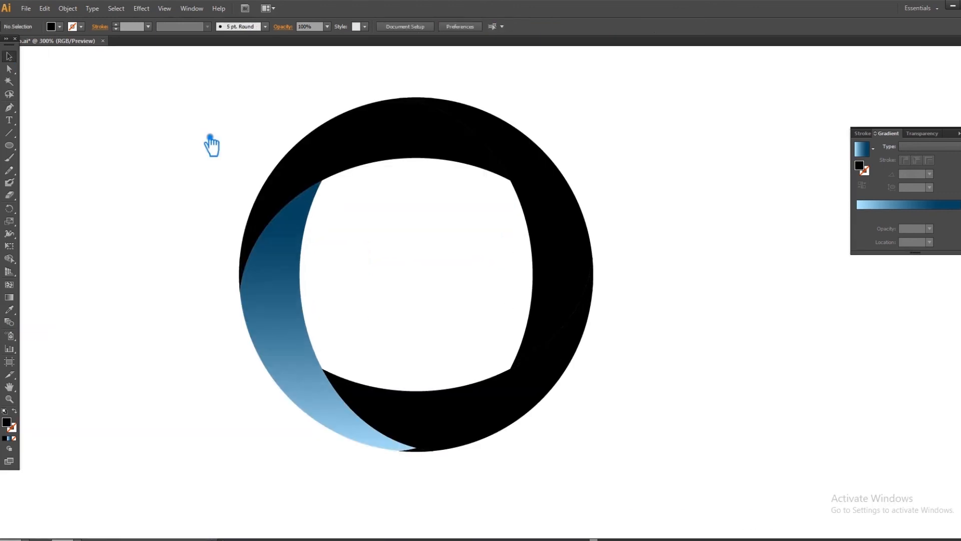
click(241, 274)
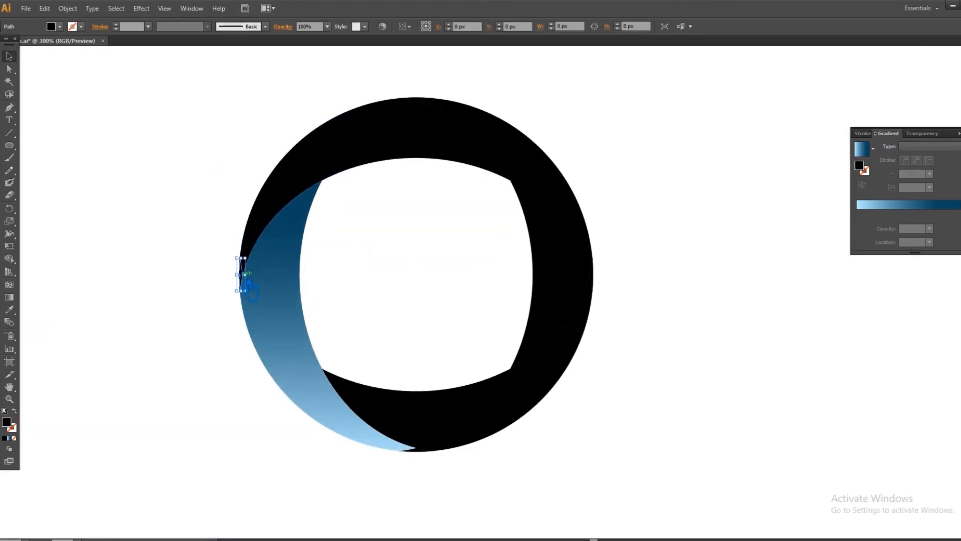
click(275, 210)
key(ctrl+shift+F9)
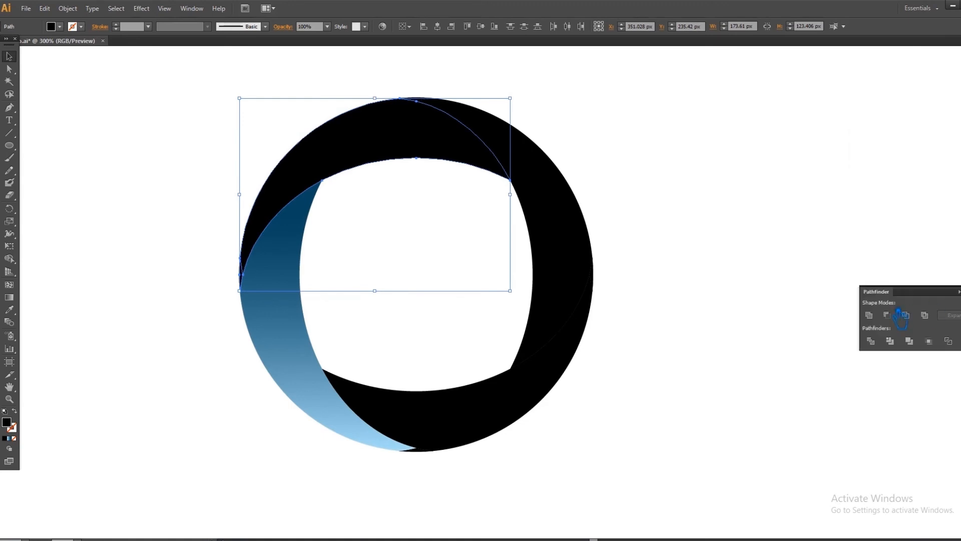
- Unite the small black sliver at the ring's top edge with the right segment
click(505, 138)
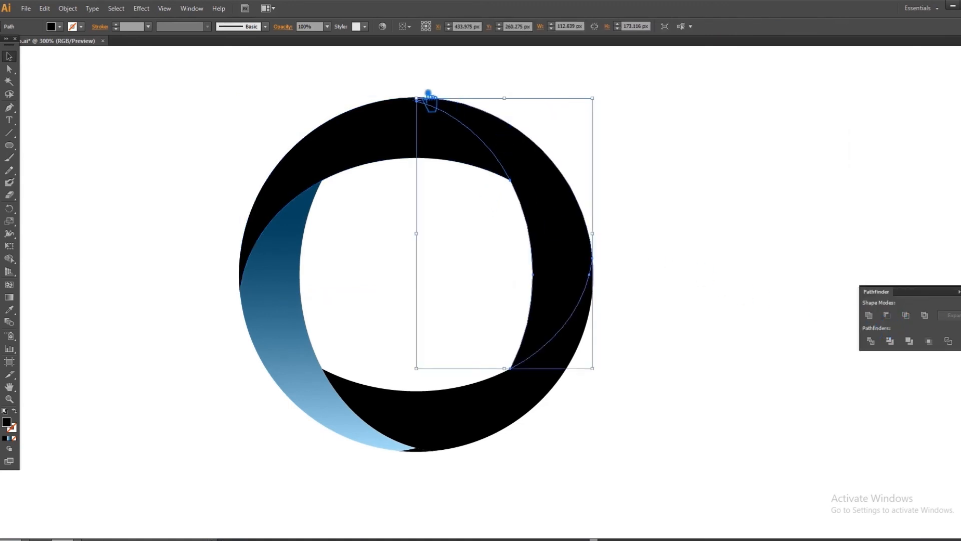
click(409, 99)
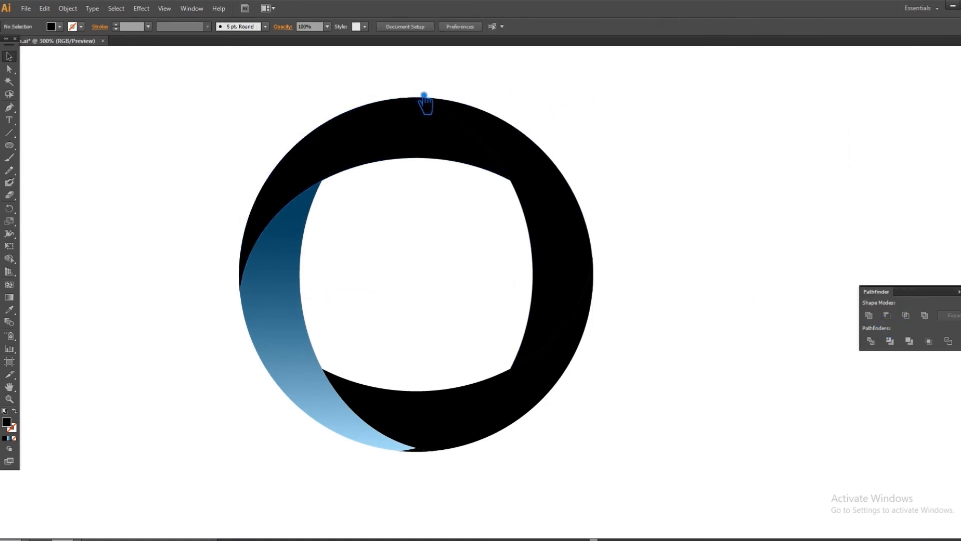
shift+click(521, 145)
click(884, 316)
- Unite the small black sliver at the ring's right edge with the bottom segment
click(646, 347)
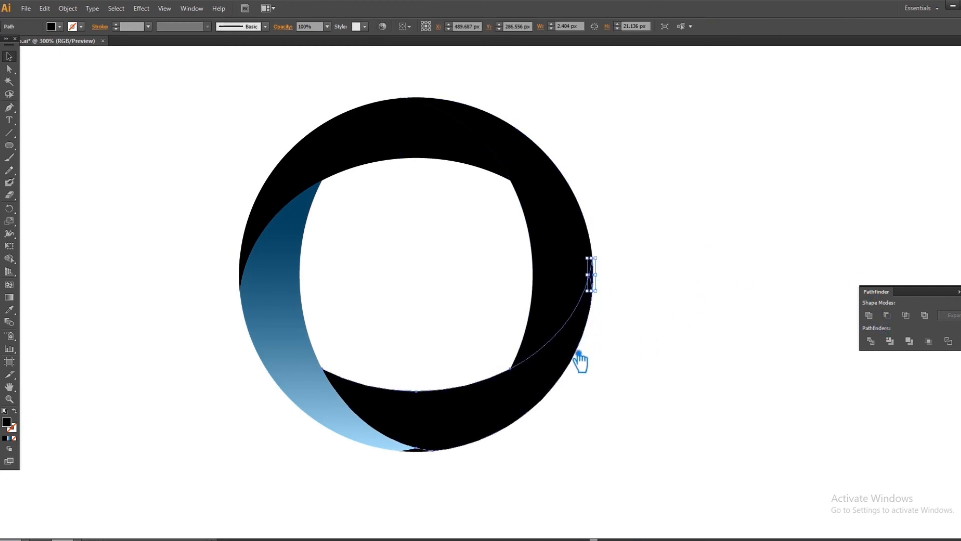
click(579, 361)
click(875, 319)
click(776, 366)
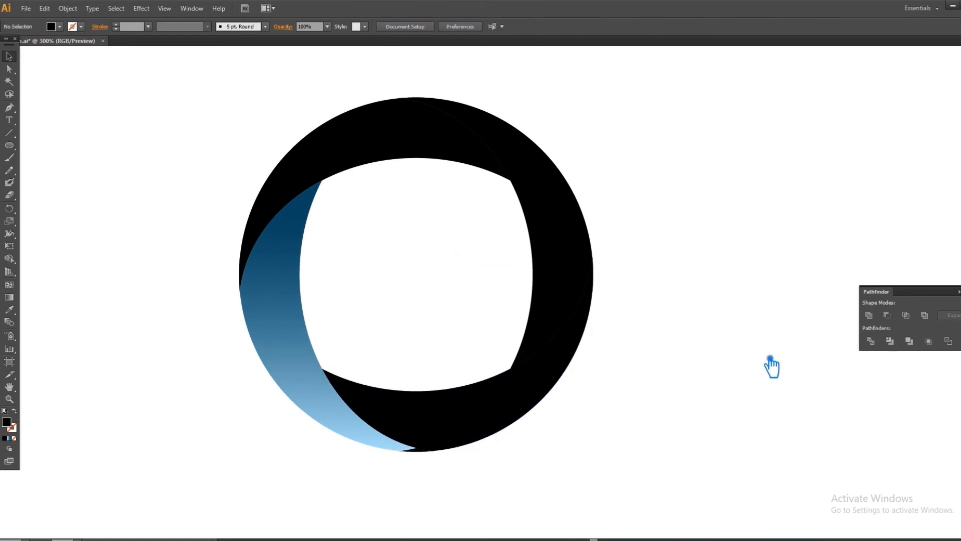
- Copy the lower-left segment's blue gradient onto the ring's top segment with the Eyedropper
click(318, 157)
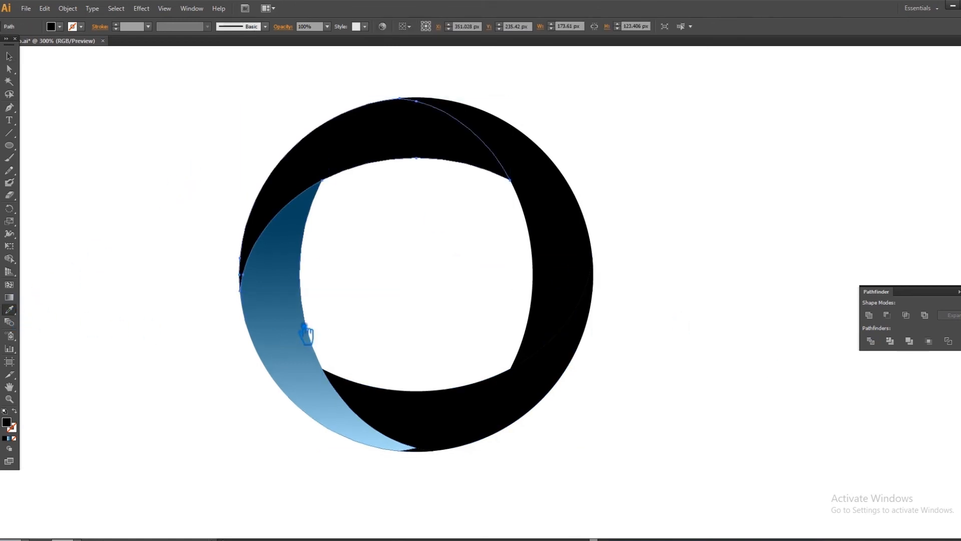
click(306, 335)
click(10, 56)
click(75, 107)
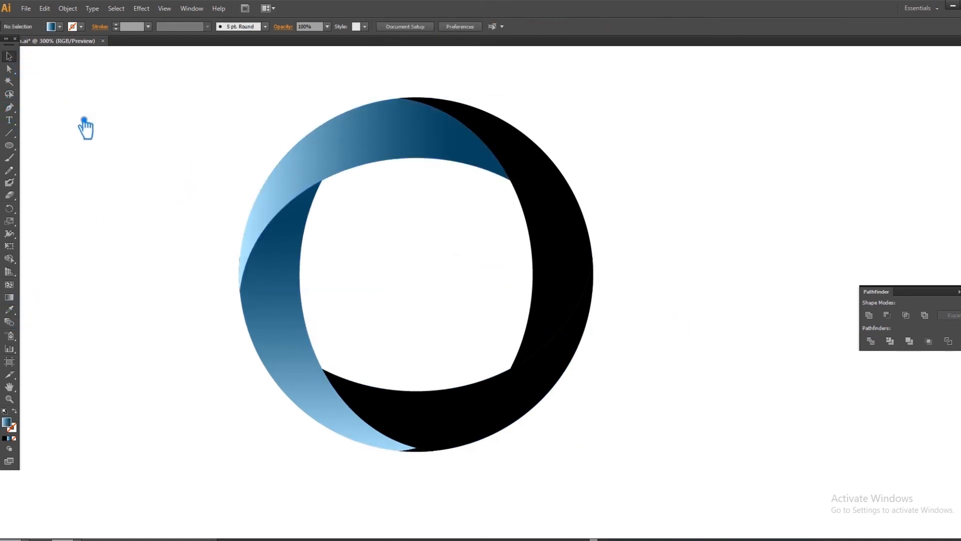
- Apply the blue gradient to the black sliver at the ring's bottom edge and unite it with the lower-left segment
click(429, 454)
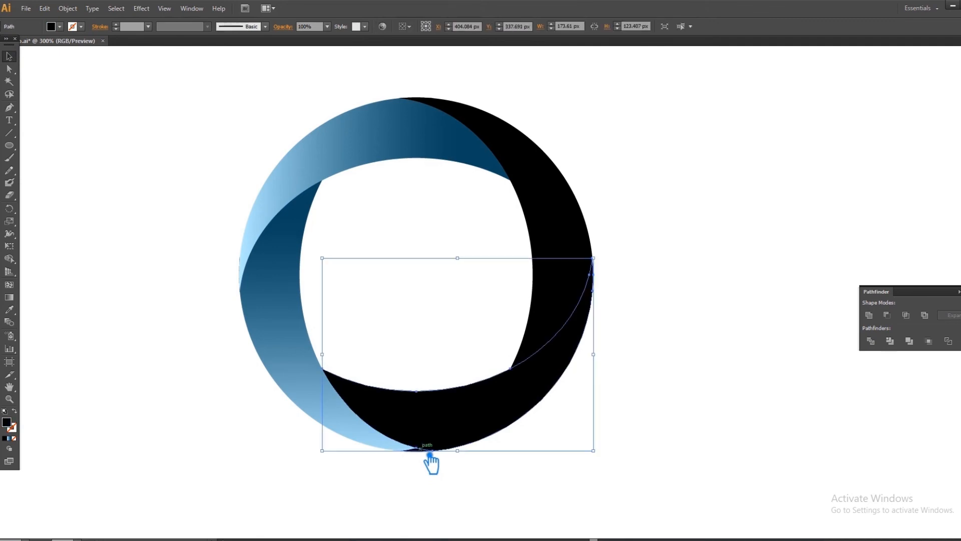
click(425, 456)
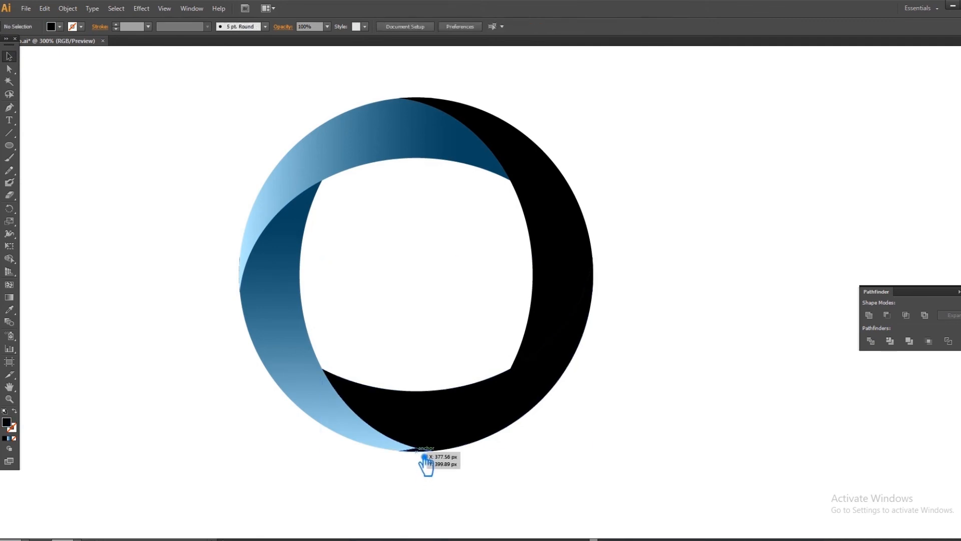
shift+click(315, 386)
click(10, 309)
click(344, 173)
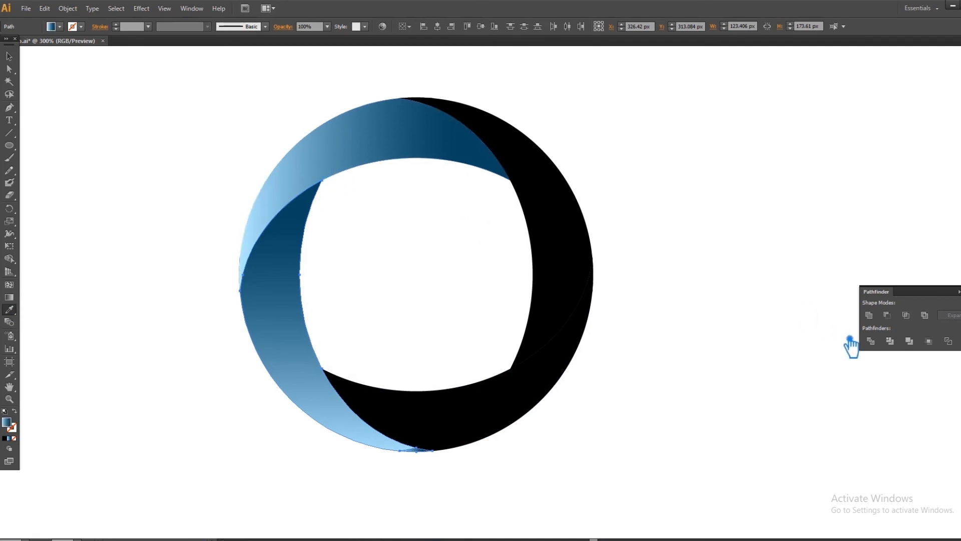
click(869, 315)
click(958, 291)
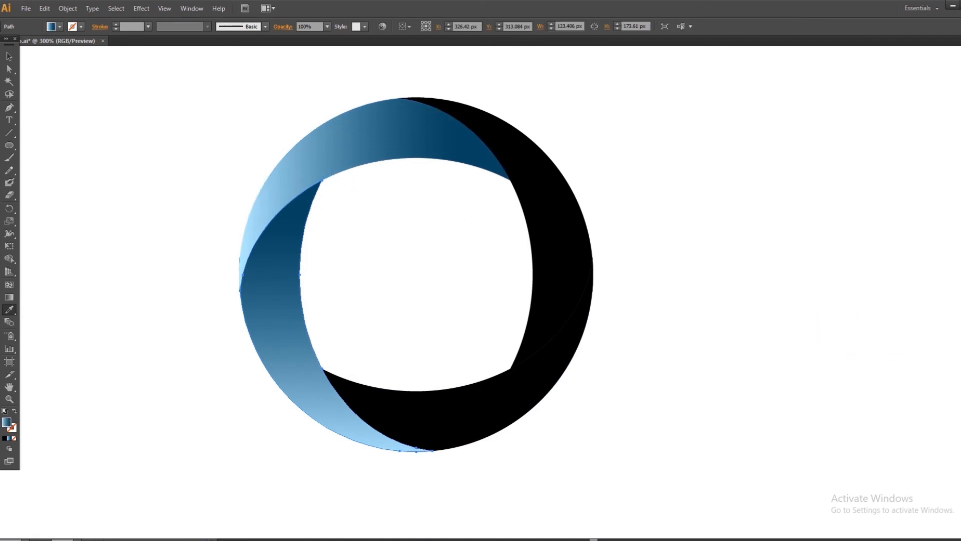
click(9, 56)
click(85, 90)
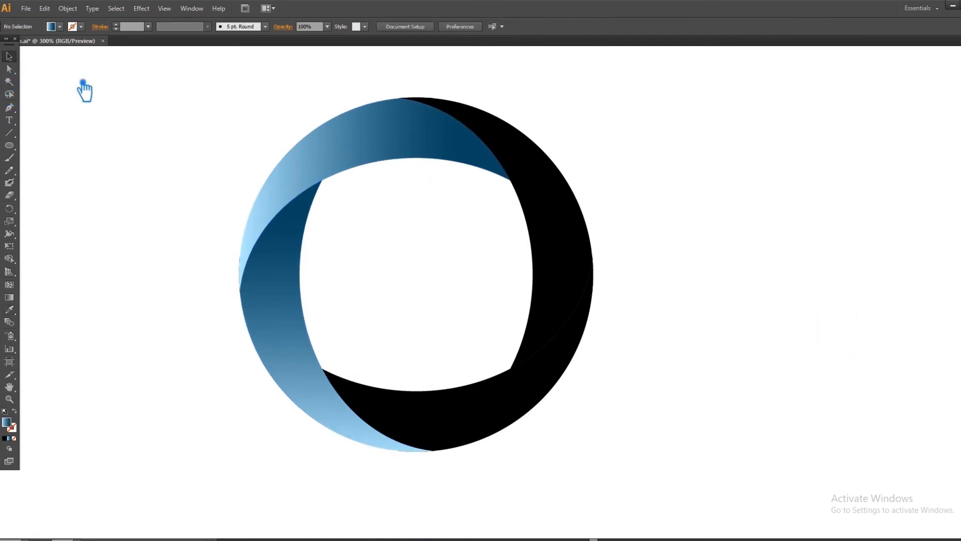
- Copy the blue gradient onto the ring's right and bottom segments, and reverse its direction on the bottom segment
click(545, 167)
click(9, 309)
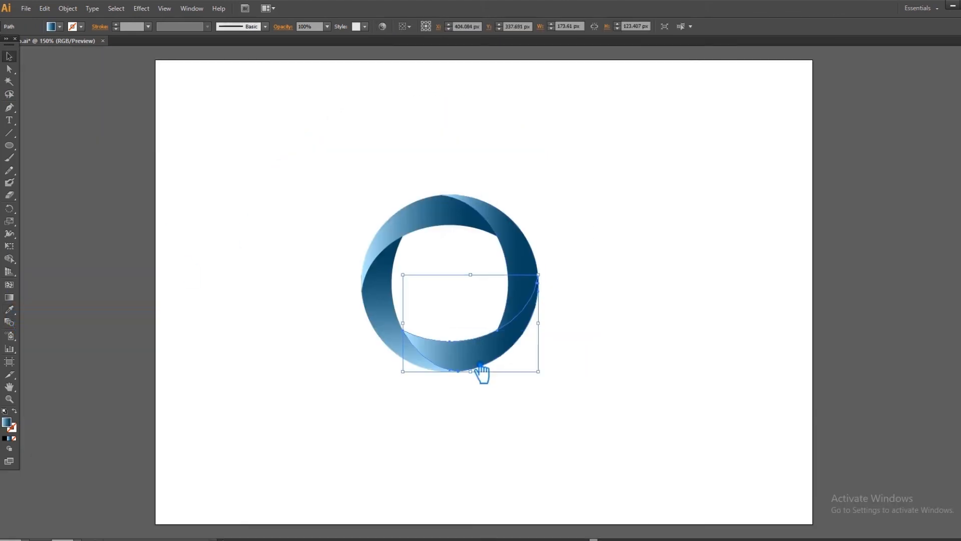
click(9, 438)
click(862, 185)
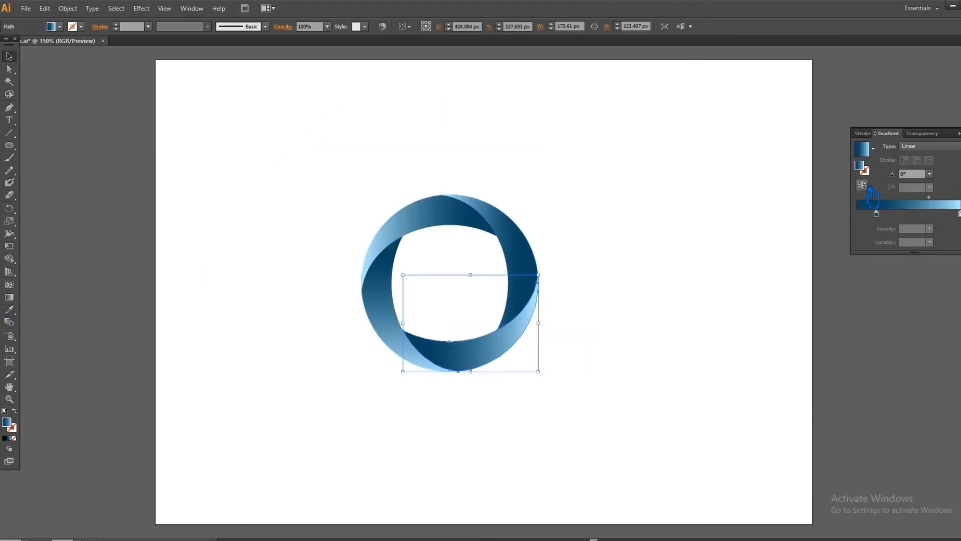
click(954, 140)
click(685, 285)
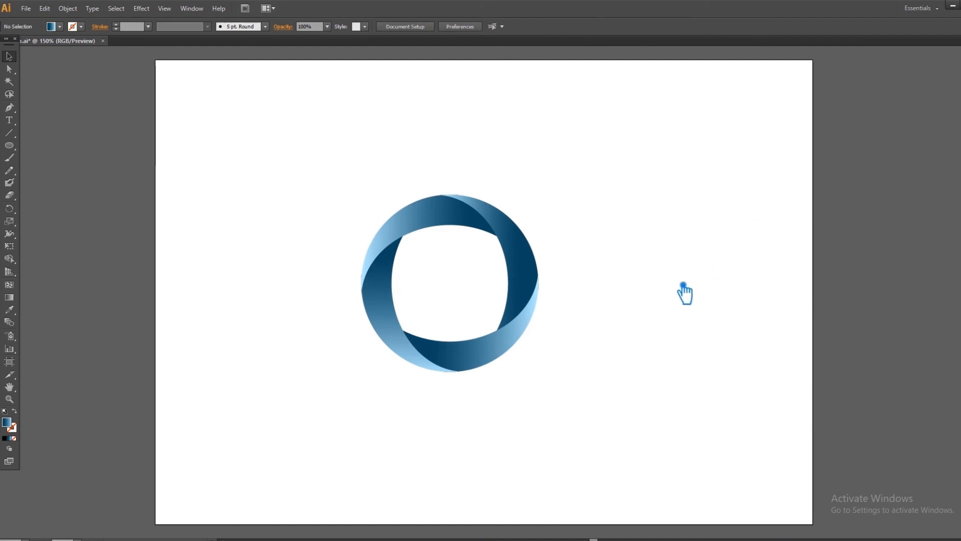